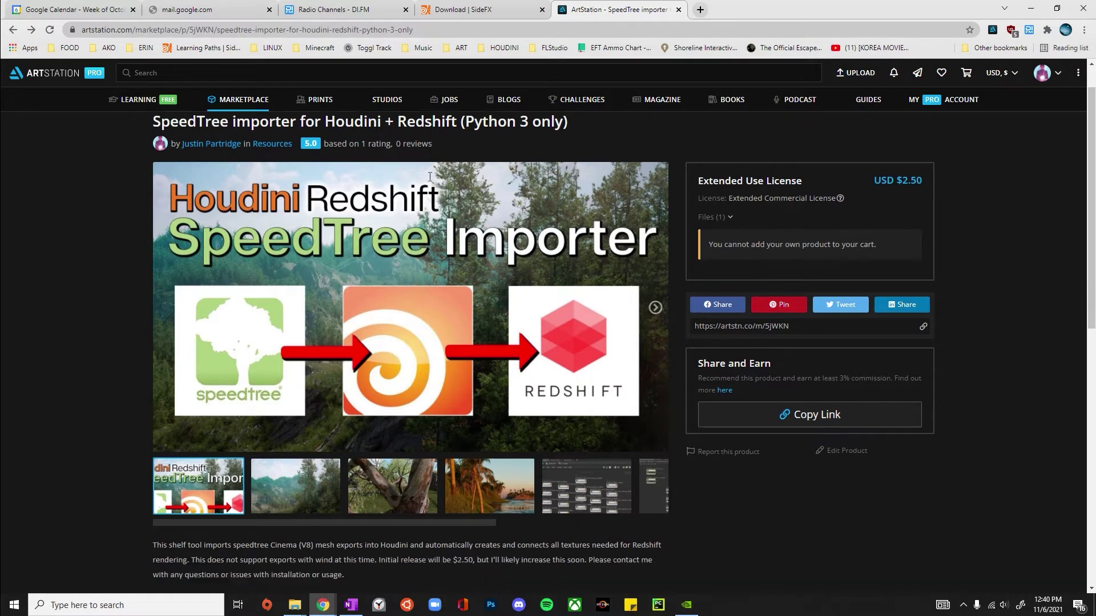
# Review the SpeedTree importer's supported software versions and open the production builds list on the SideFX download site.
pyautogui.scroll(-2, 429, 176)
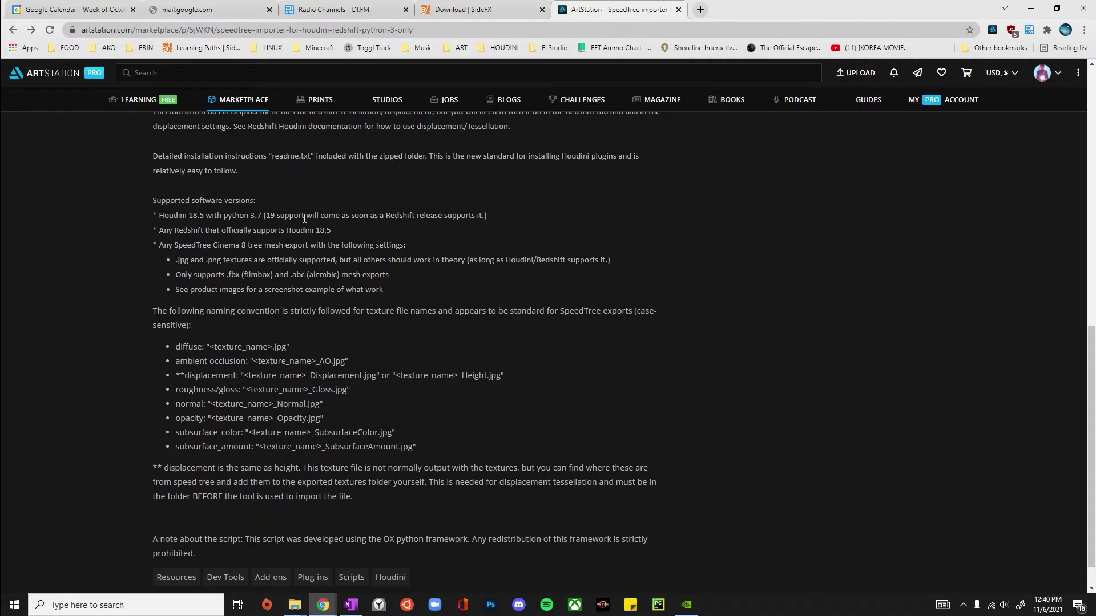
pyautogui.click(465, 7)
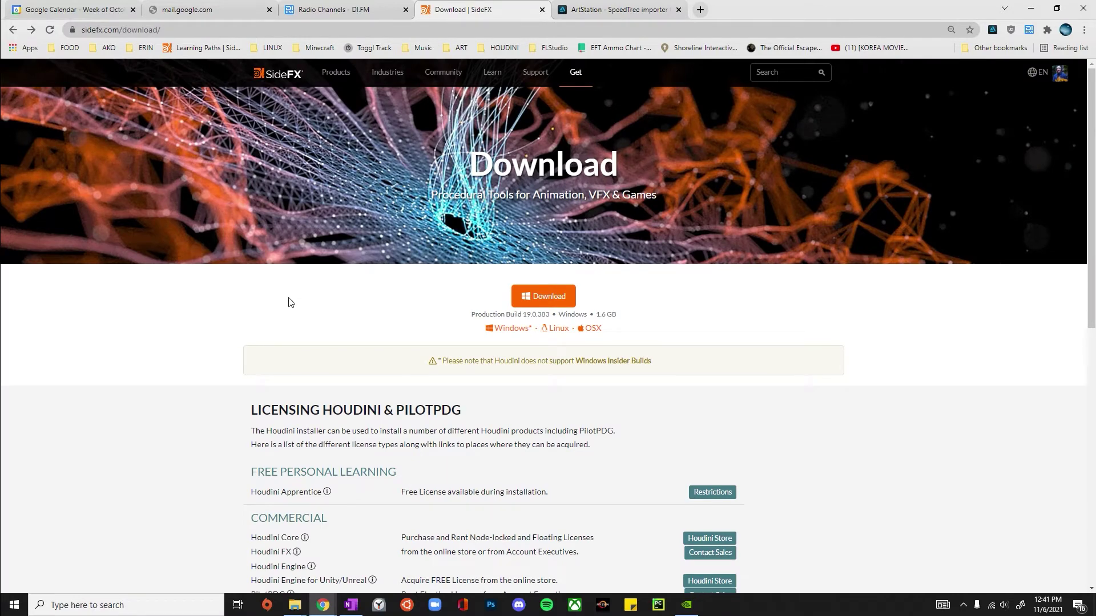
pyautogui.scroll(-7, 288, 294)
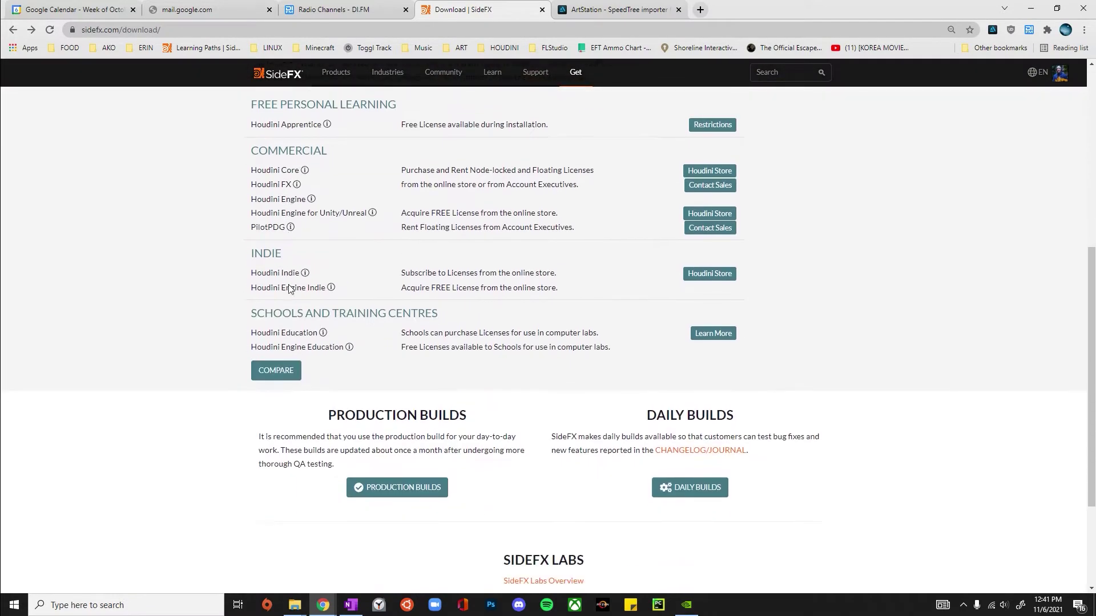
pyautogui.scroll(7, 466, 165)
pyautogui.moveTo(571, 68)
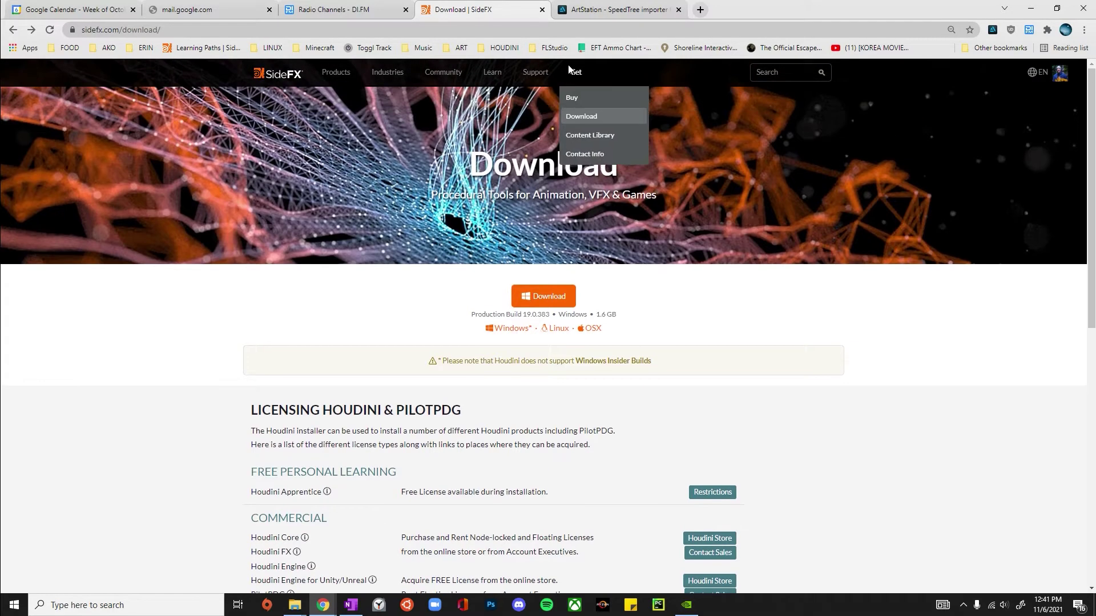
pyautogui.scroll(-10, 411, 342)
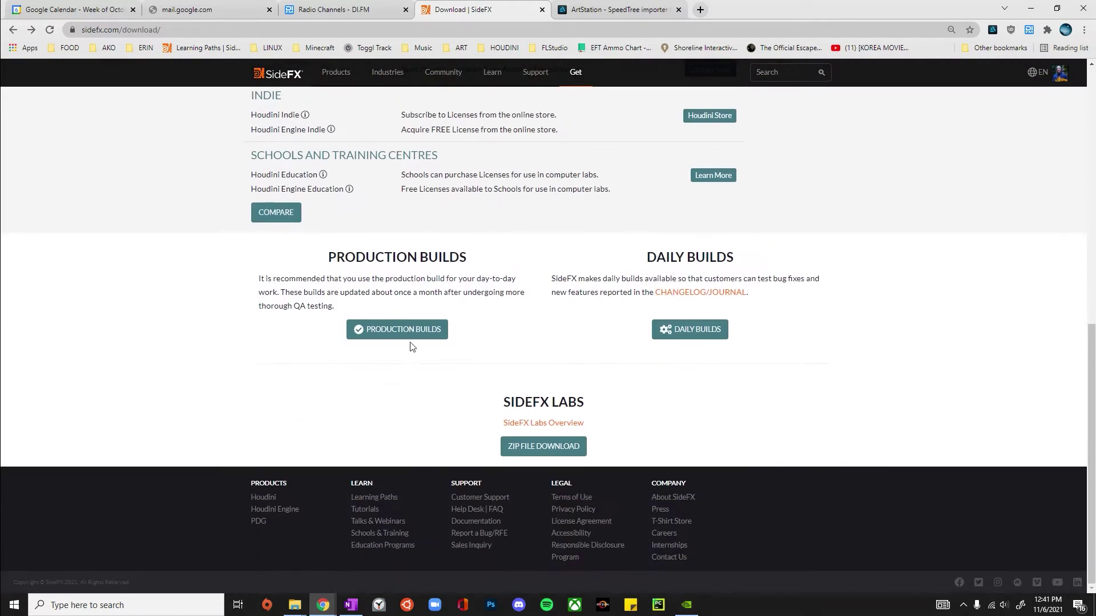
pyautogui.click(411, 334)
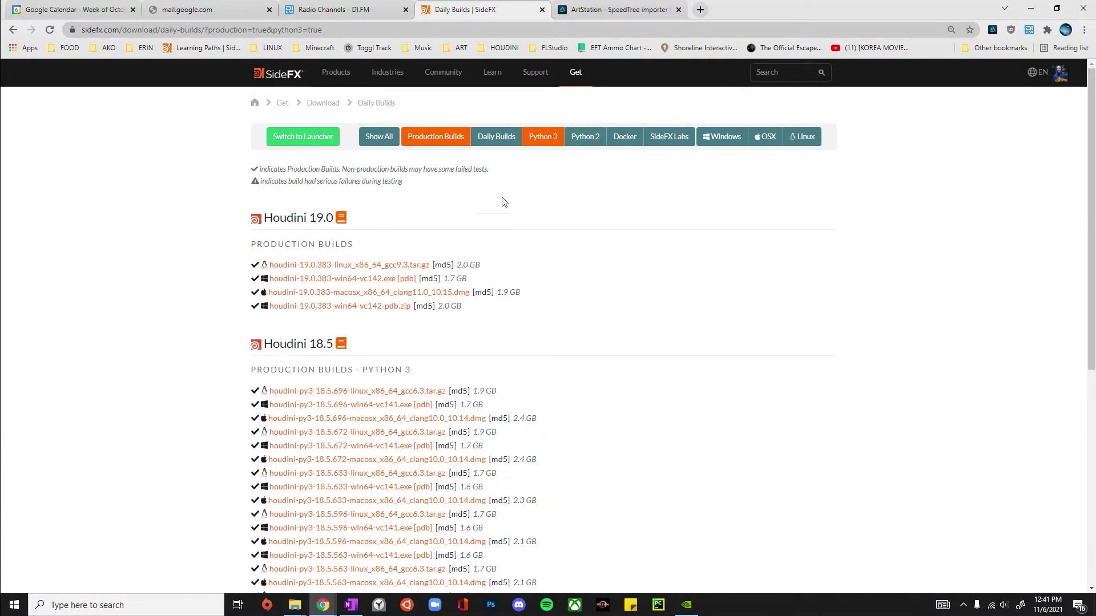
# Compare the Python 2 and Python 3 production builds of Houdini, ending on the Python 3 filter.
pyautogui.click(580, 139)
pyautogui.click(551, 140)
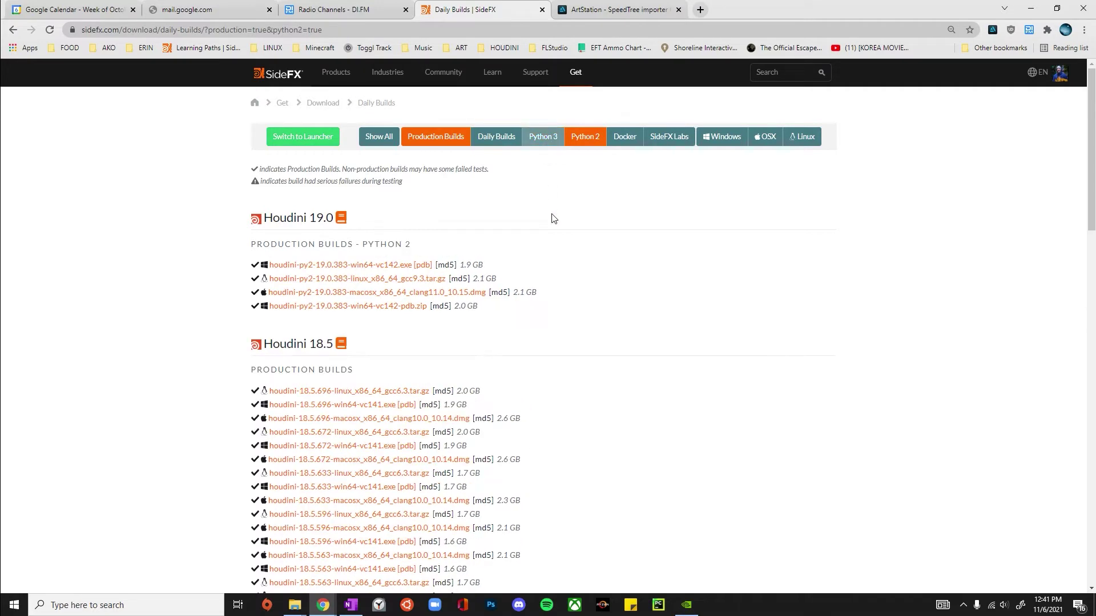
pyautogui.click(550, 141)
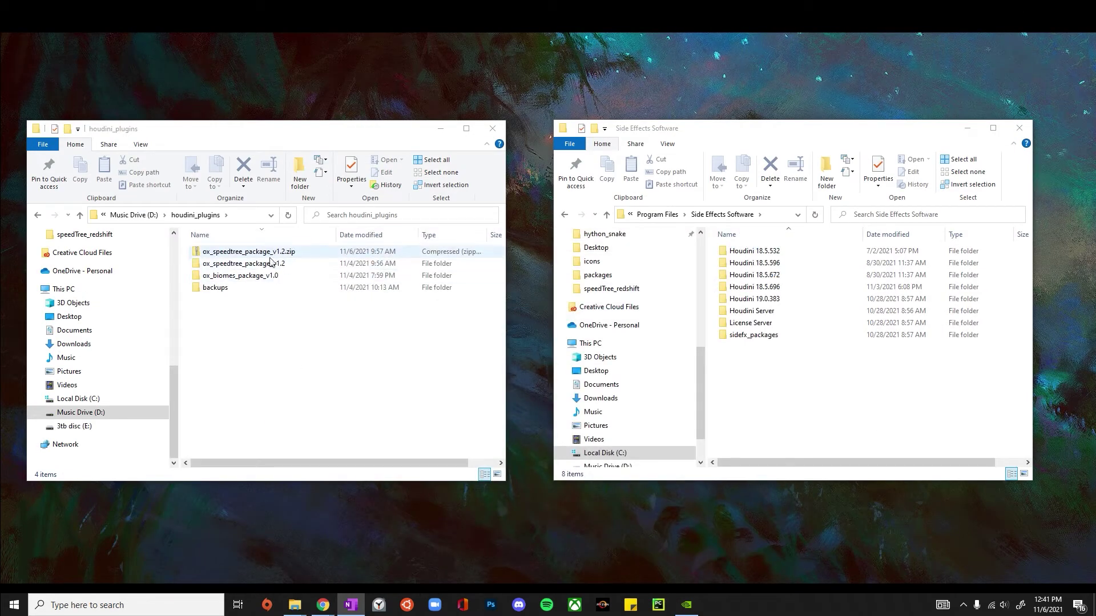
# Delete the existing ox_speedtree.json from the packages folder of Houdini 18.5.672 in Side Effects Software.
pyautogui.click(255, 412)
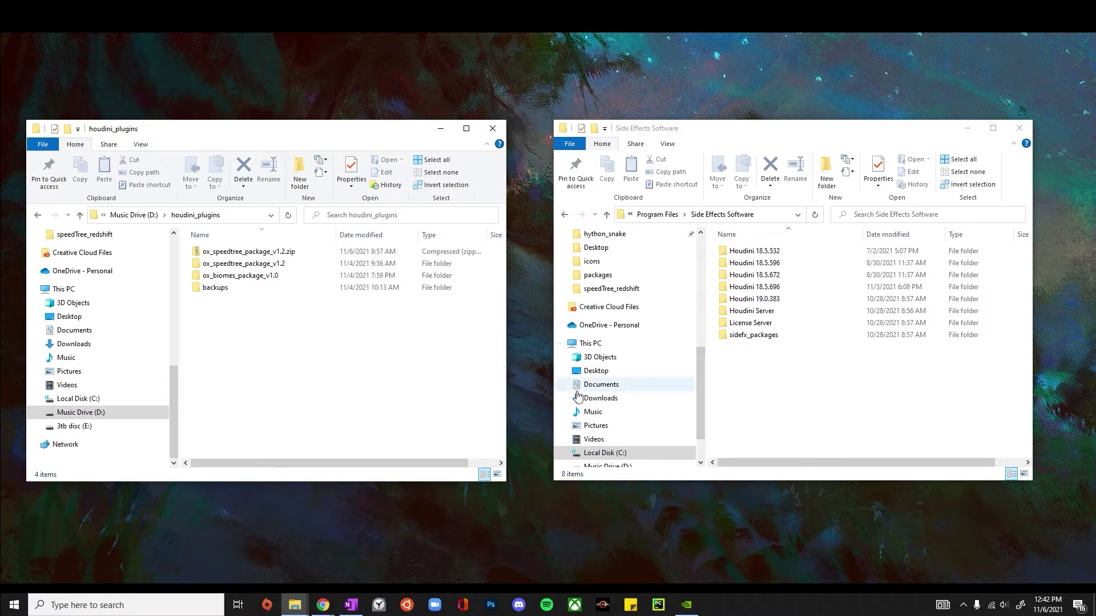
pyautogui.click(758, 382)
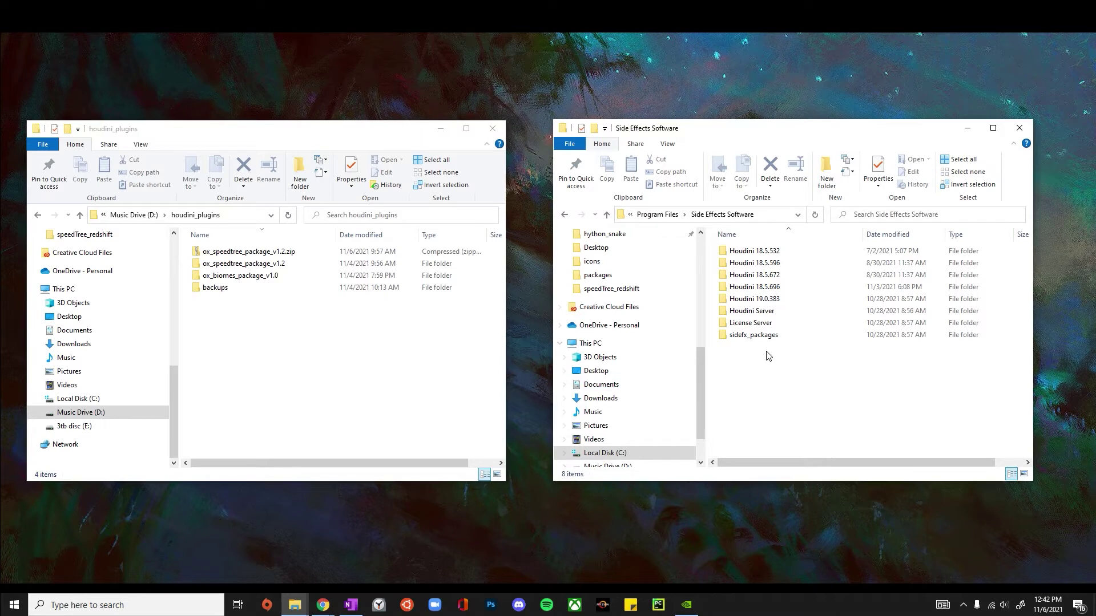
pyautogui.doubleClick(783, 276)
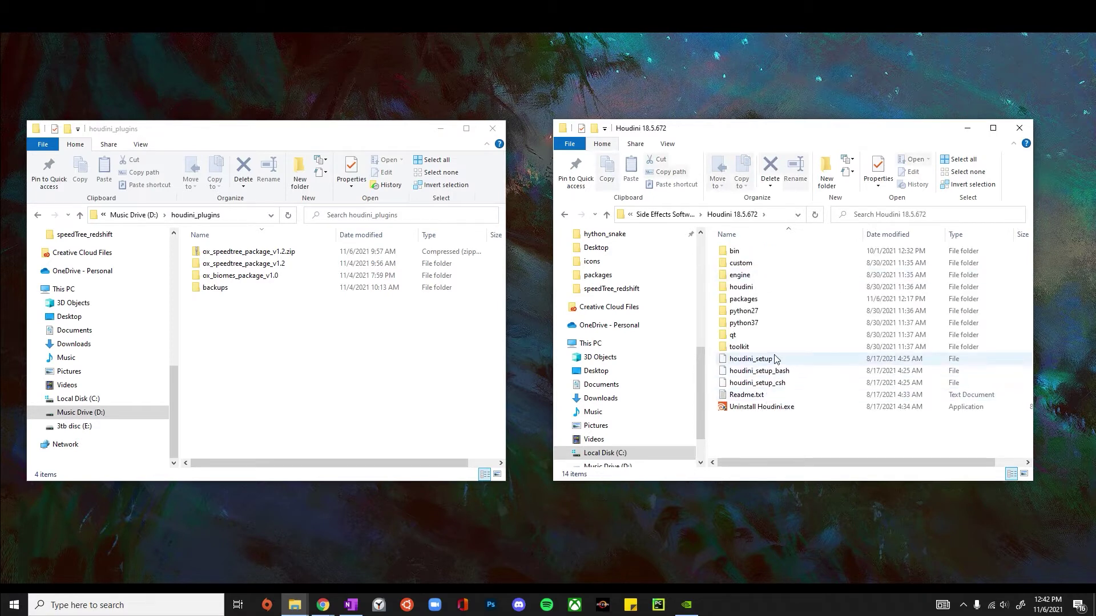
pyautogui.doubleClick(743, 300)
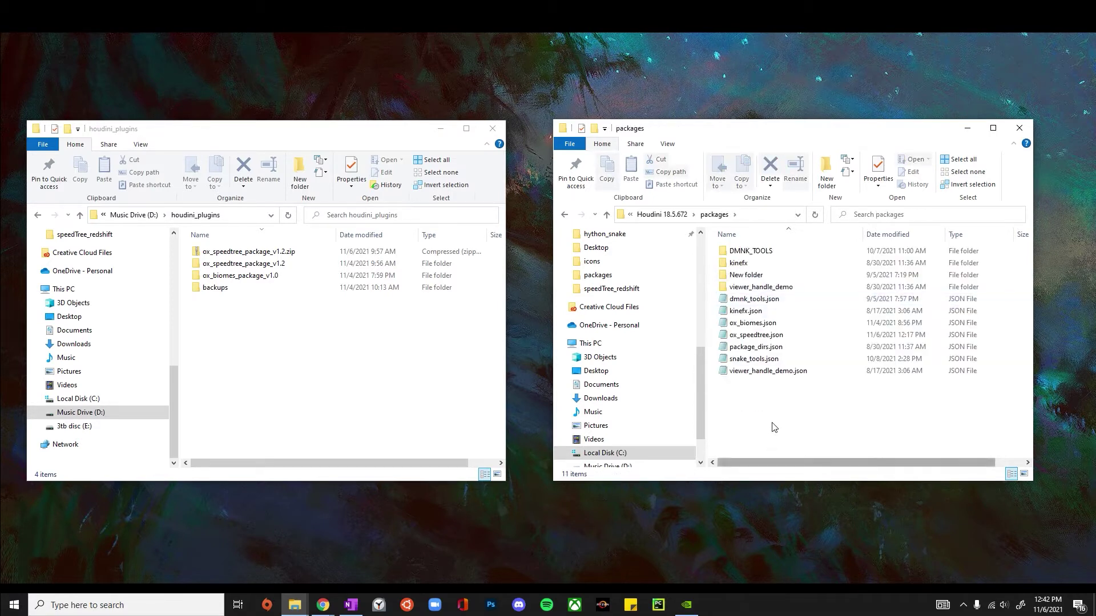
pyautogui.click(755, 336)
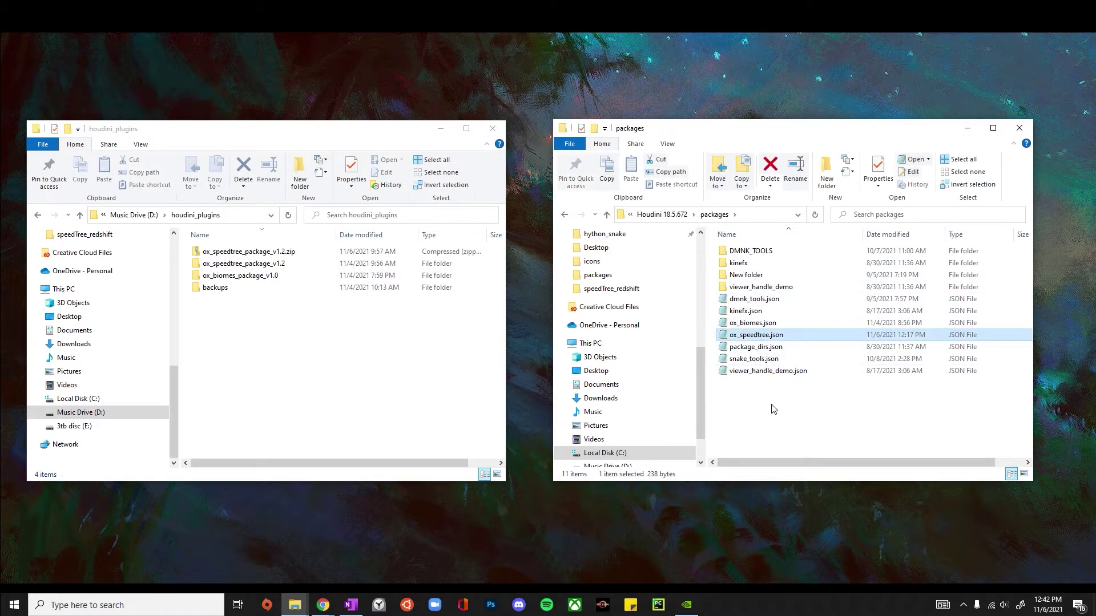
pyautogui.press('Delete')
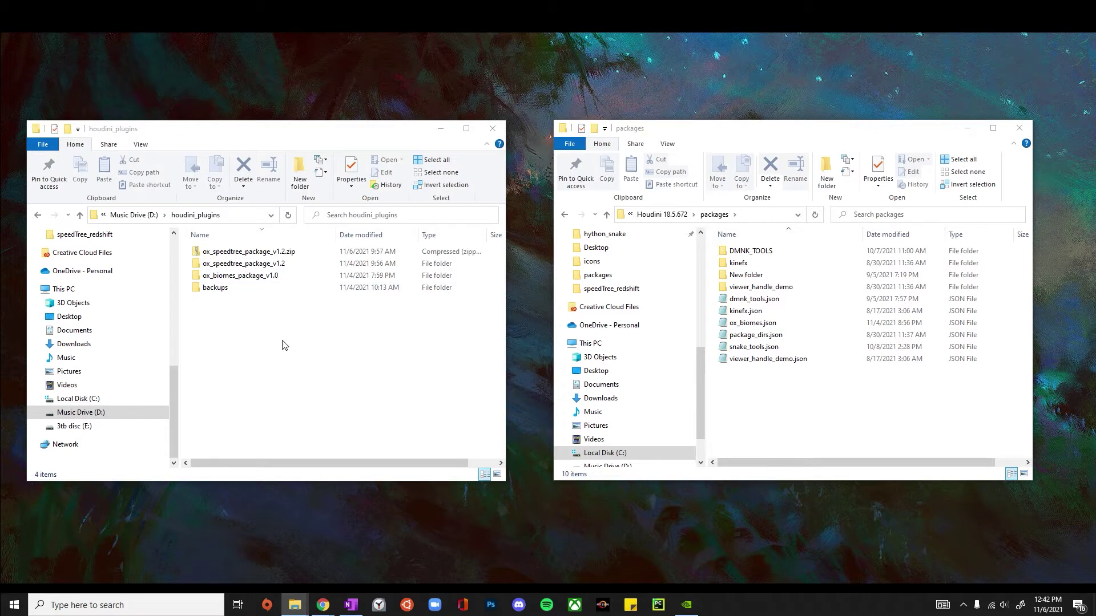
# Copy ox_speedtree.json from the ox_speedtree_package_v1.2 folder into Houdini 18.5.672's packages folder.
pyautogui.click(284, 346)
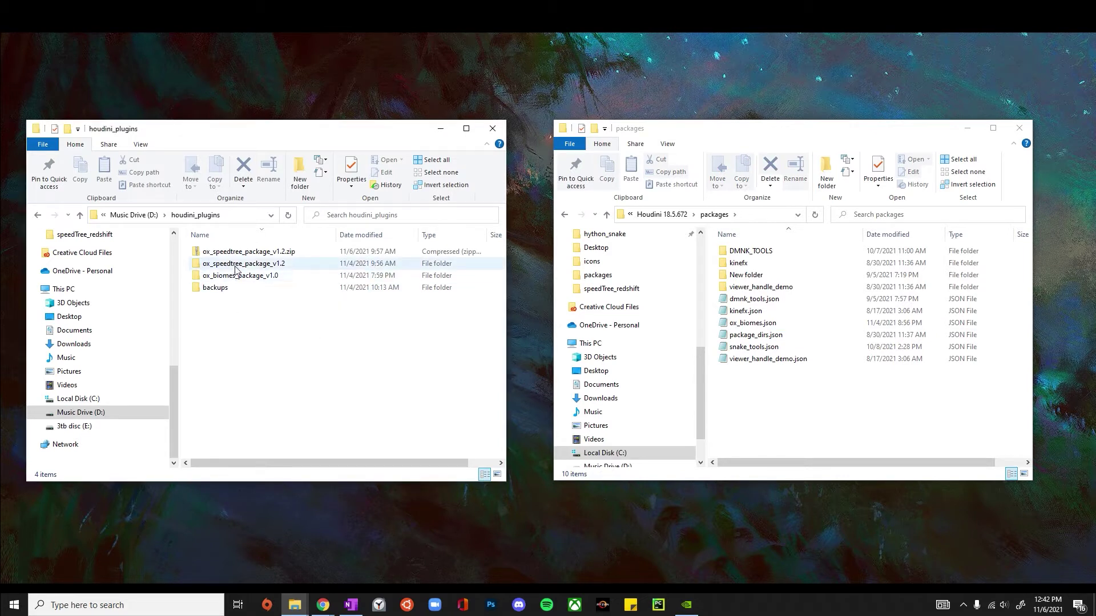
pyautogui.click(242, 266)
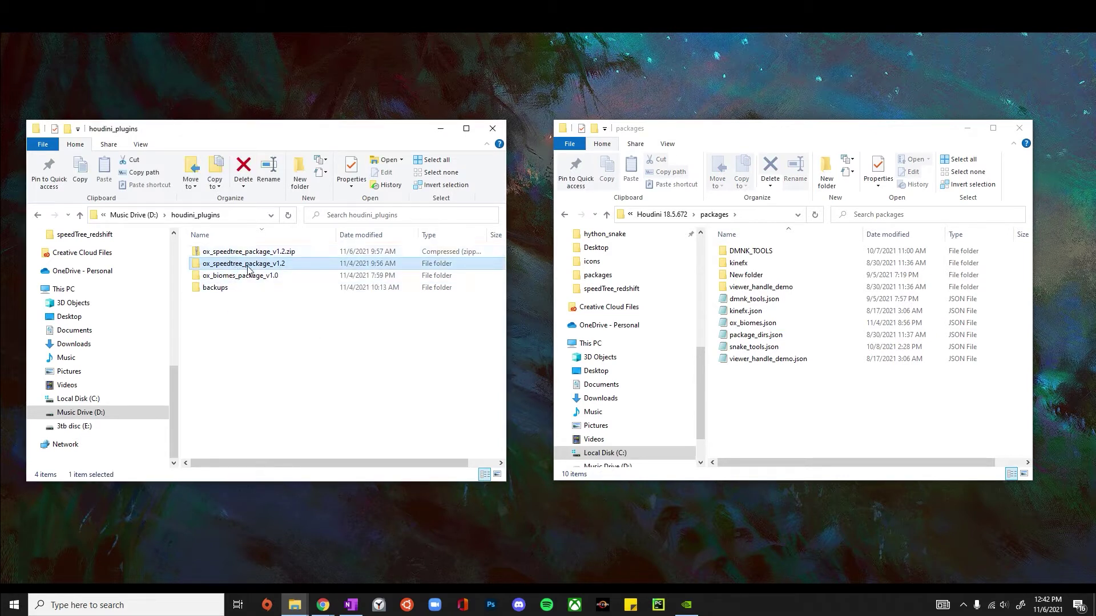
pyautogui.doubleClick(249, 266)
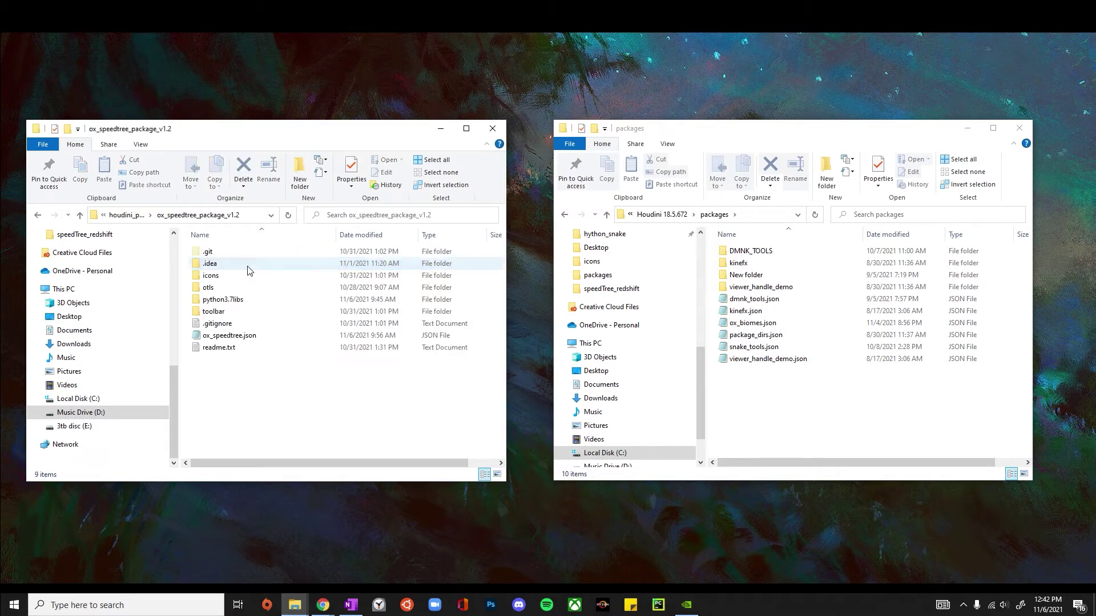
pyautogui.click(239, 335)
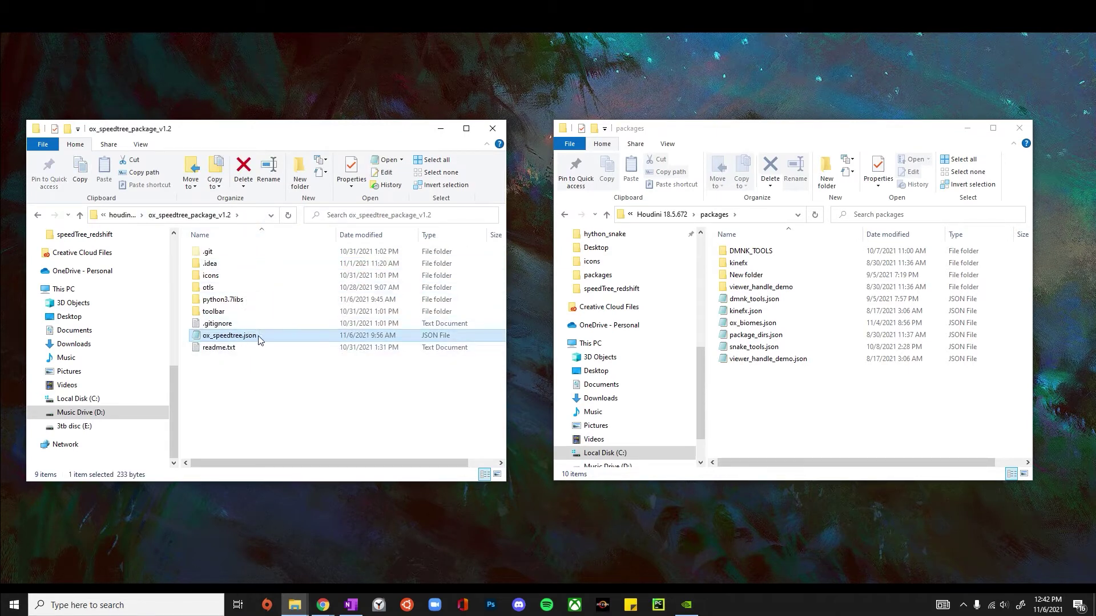
pyautogui.click(799, 400)
pyautogui.hotkey('ctrl', 'v')
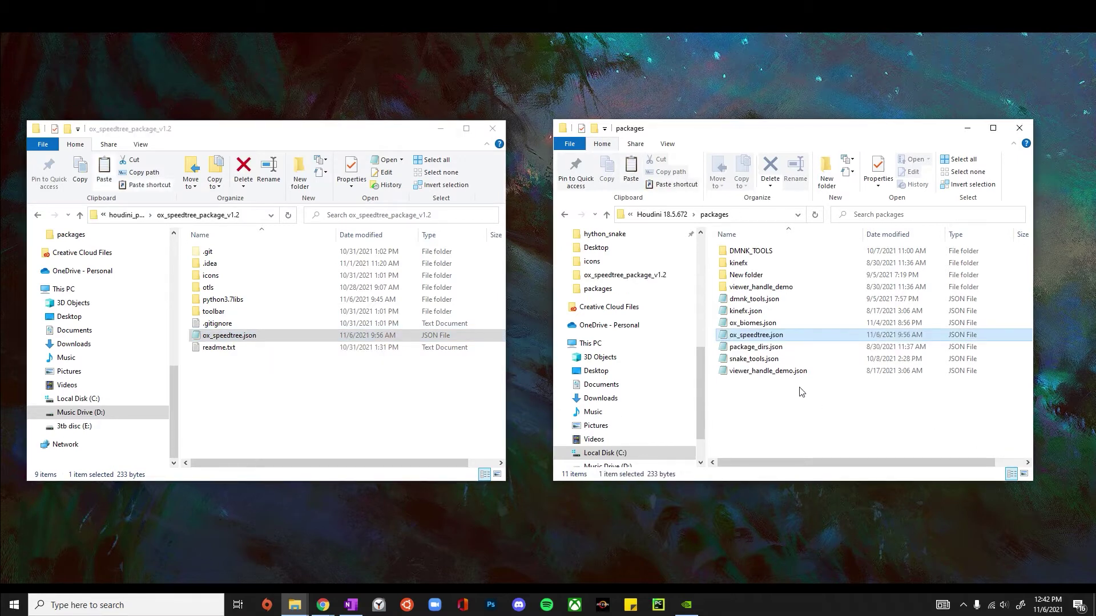
# Set ox_st_path in the copied ox_speedtree.json to D:\houdini_plugins\ox_speedtree_package_v1.2, then save and close the file.
pyautogui.doubleClick(754, 341)
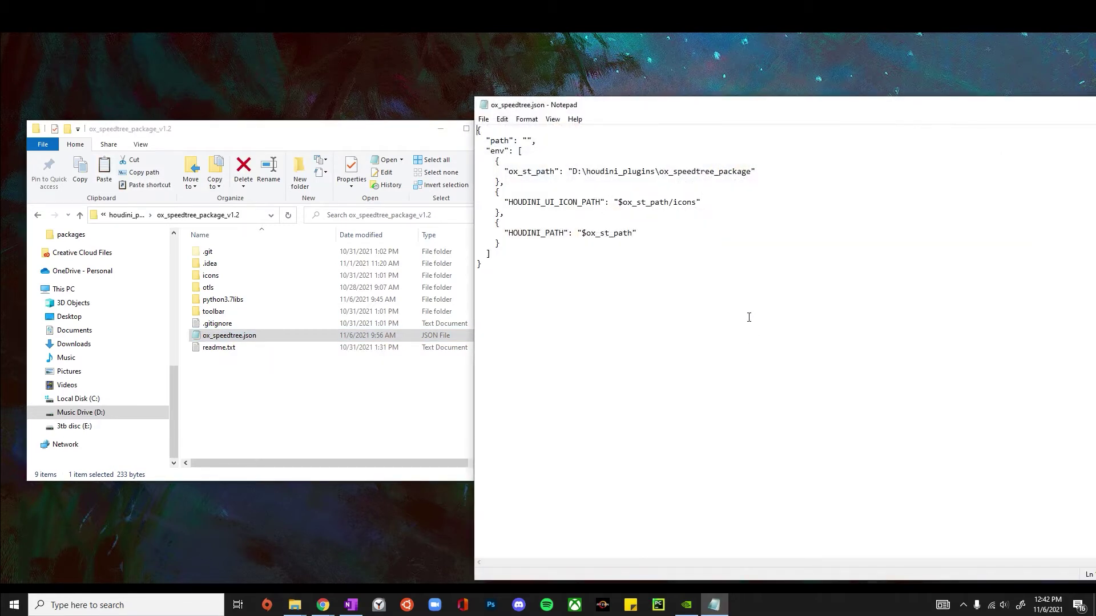
pyautogui.moveTo(663, 105); pyautogui.dragTo(726, 100)
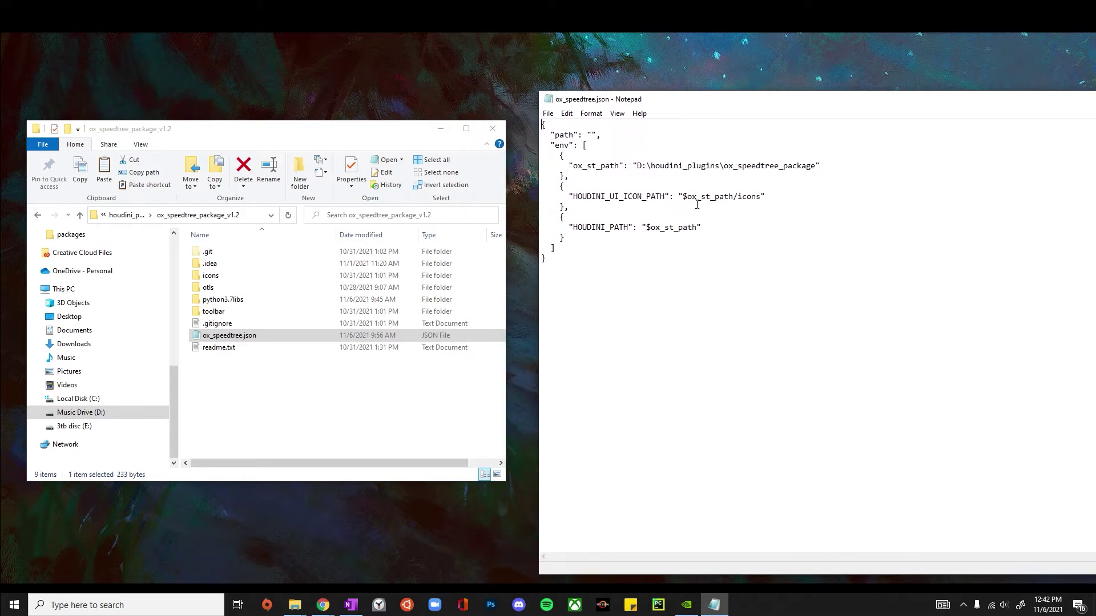
pyautogui.click(237, 215)
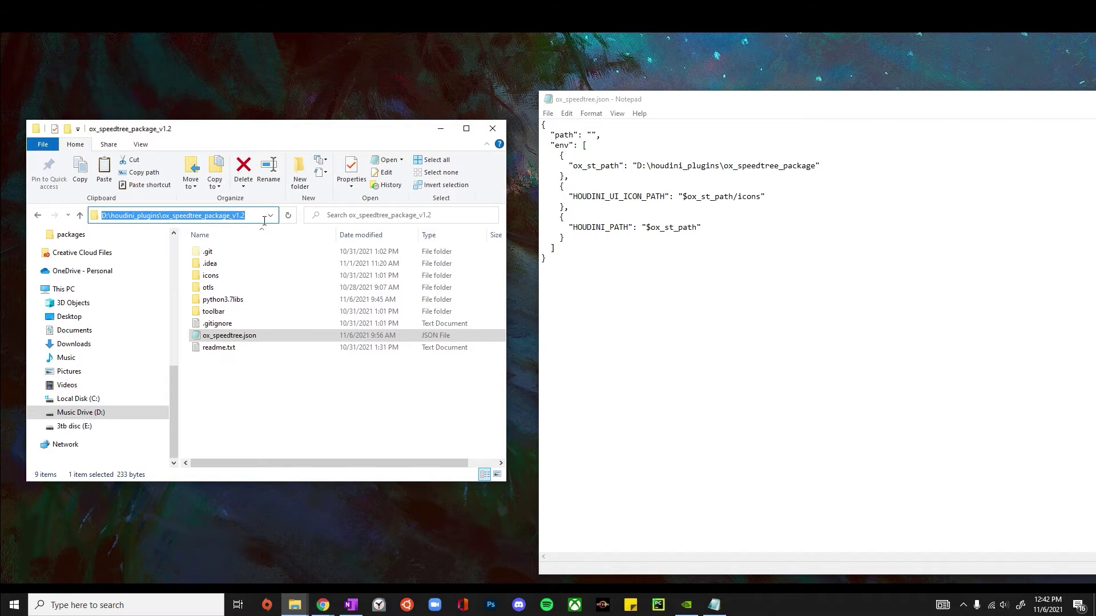
pyautogui.hotkey('ctrl', 'c')
pyautogui.moveTo(812, 173); pyautogui.dragTo(647, 173)
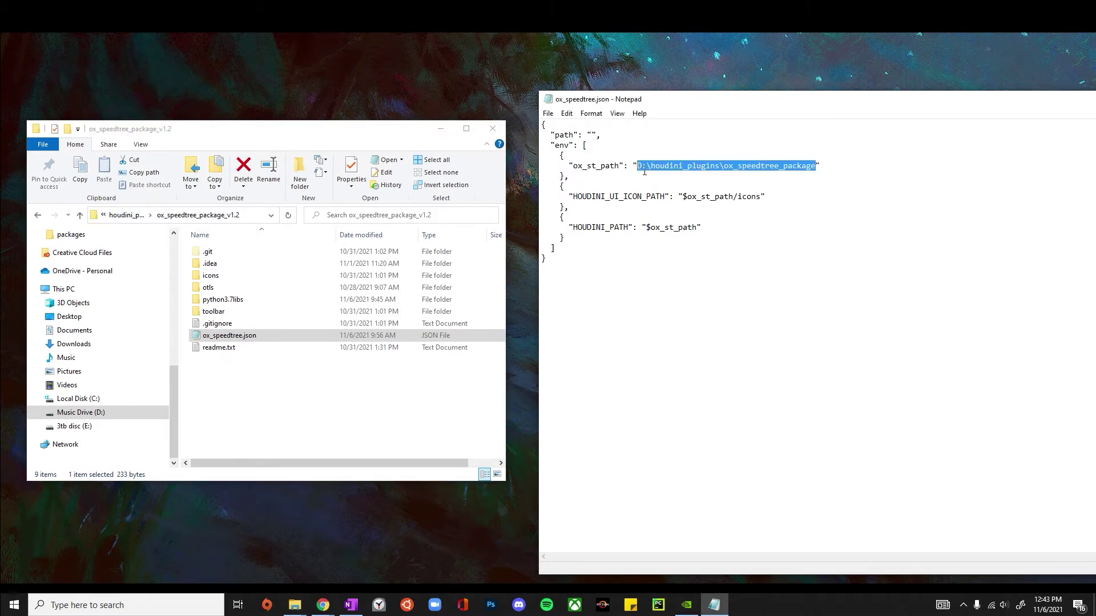
pyautogui.hotkey('ctrl', 'v')
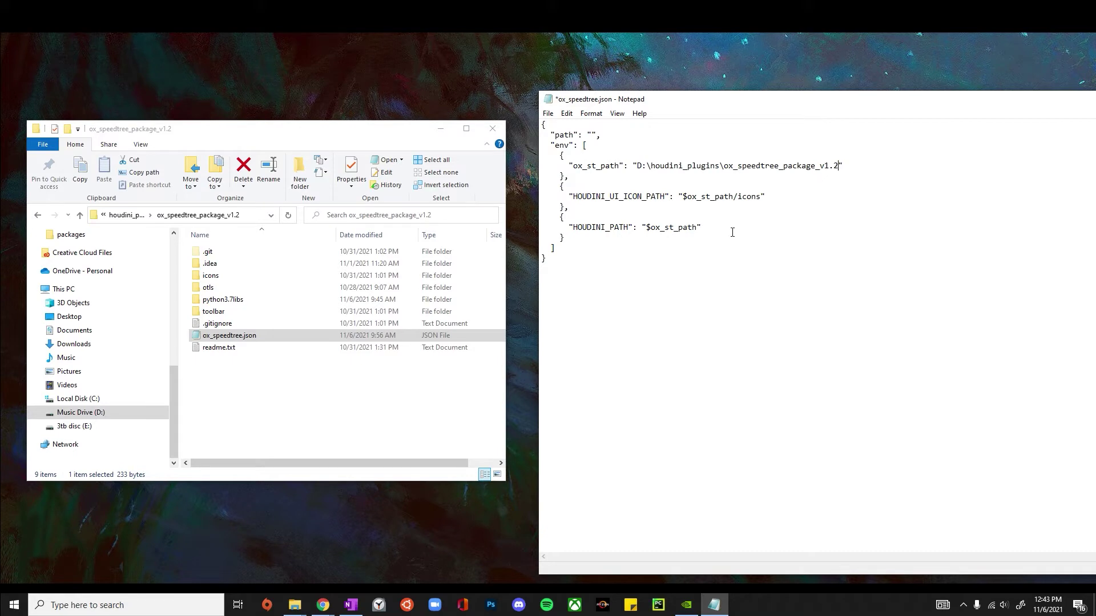
pyautogui.hotkey('ctrl', 's')
pyautogui.hotkey('alt', 'F4')
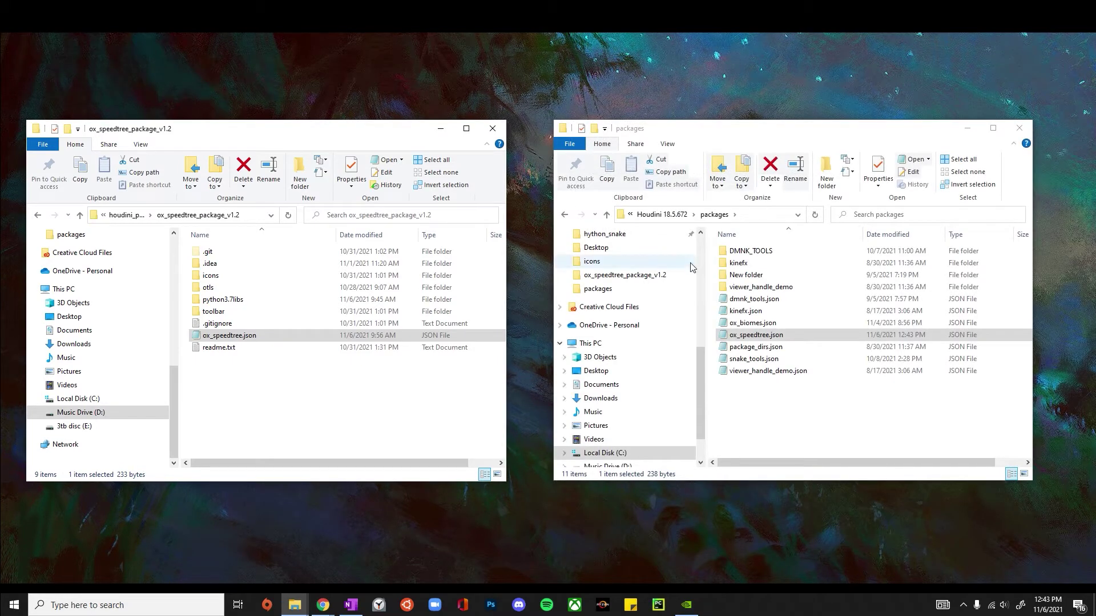
# Search Windows for "houdini" and launch the Python 3 version of Houdini 18.5.672.
pyautogui.press('super')
pyautogui.write('ho')
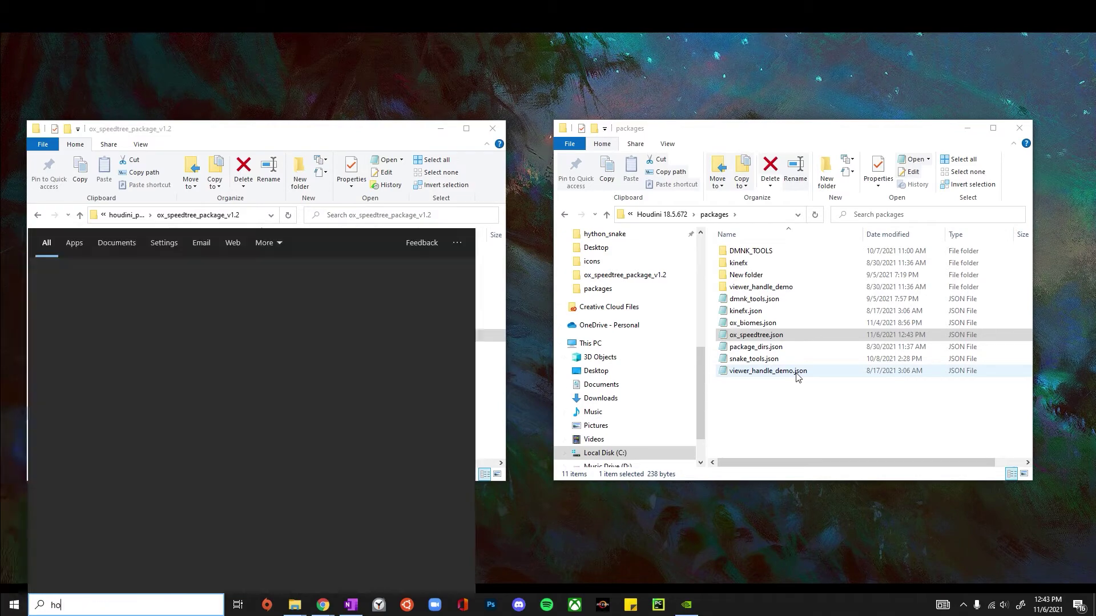
pyautogui.write('udini')
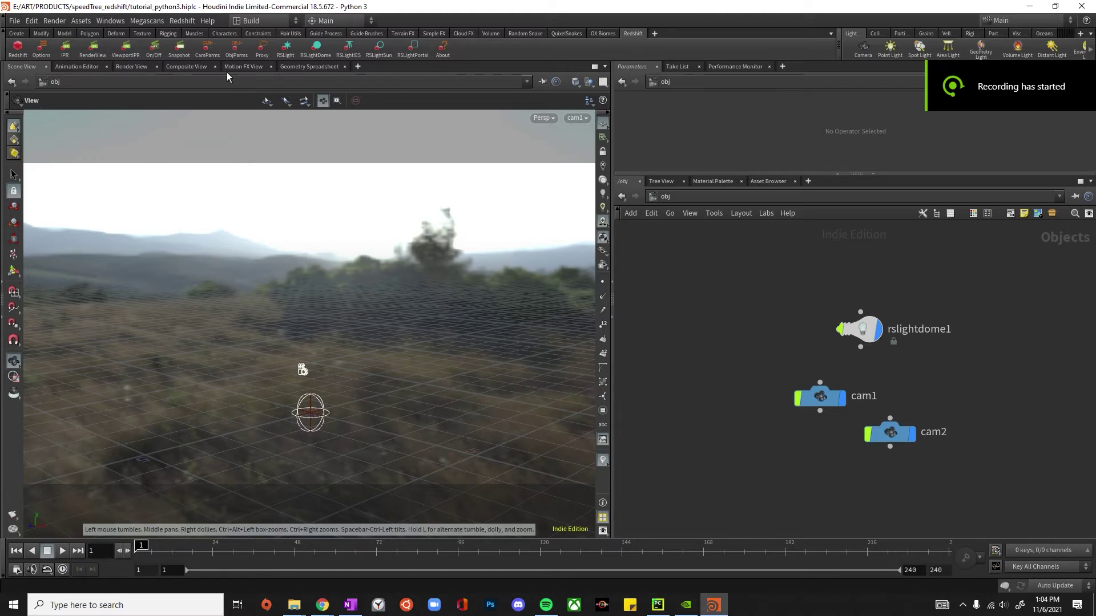
# Examine the detailed Houdini version information for ox_st_path, HOUDINI_PATH and the Python library settings, then close it.
pyautogui.click(211, 22)
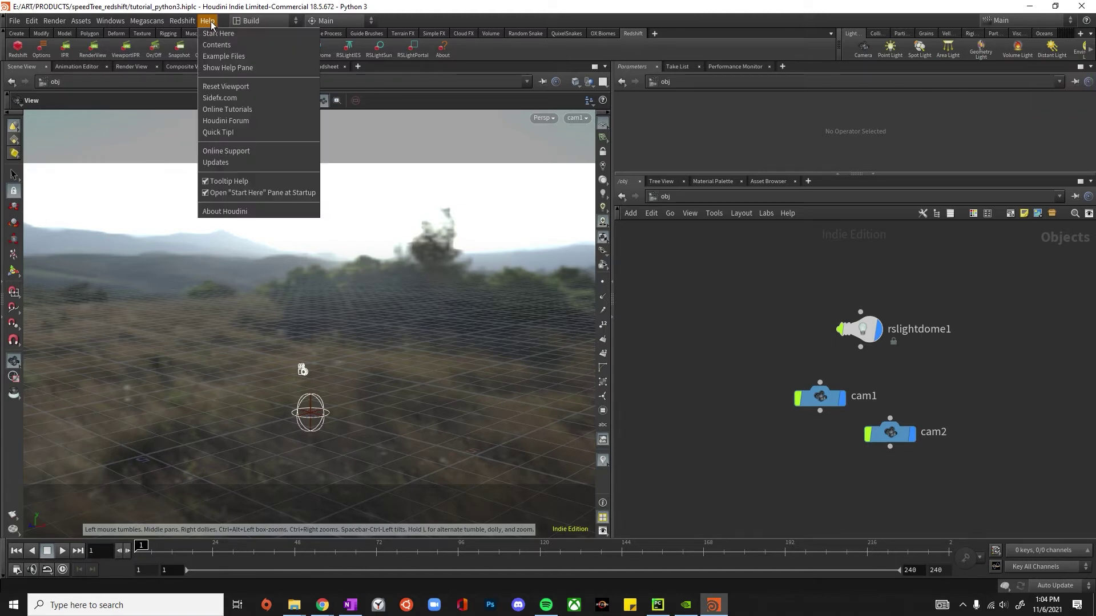
pyautogui.click(244, 213)
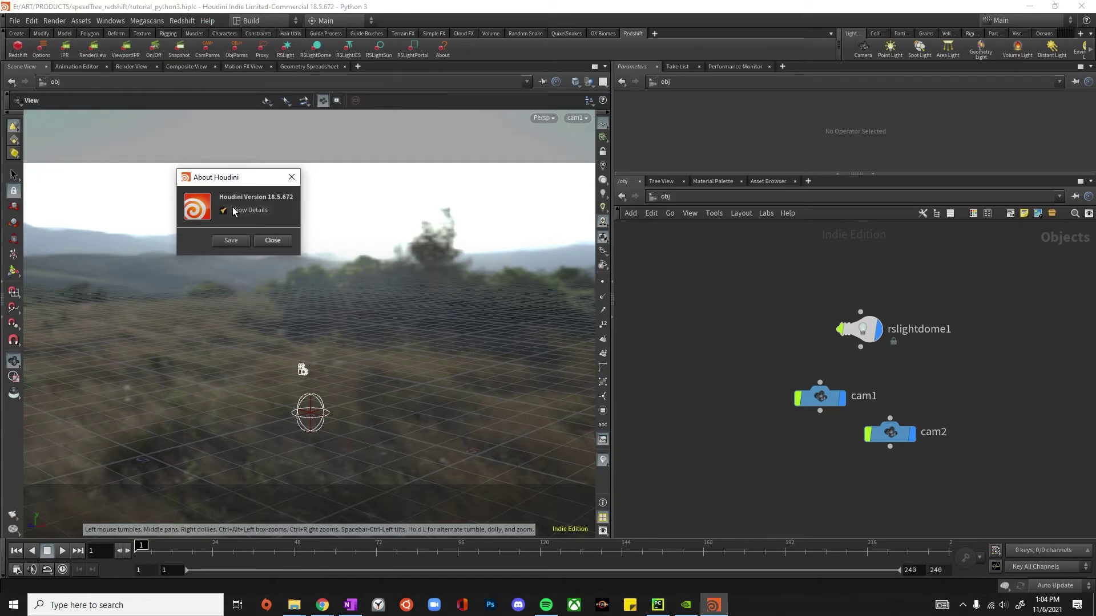
pyautogui.click(231, 210)
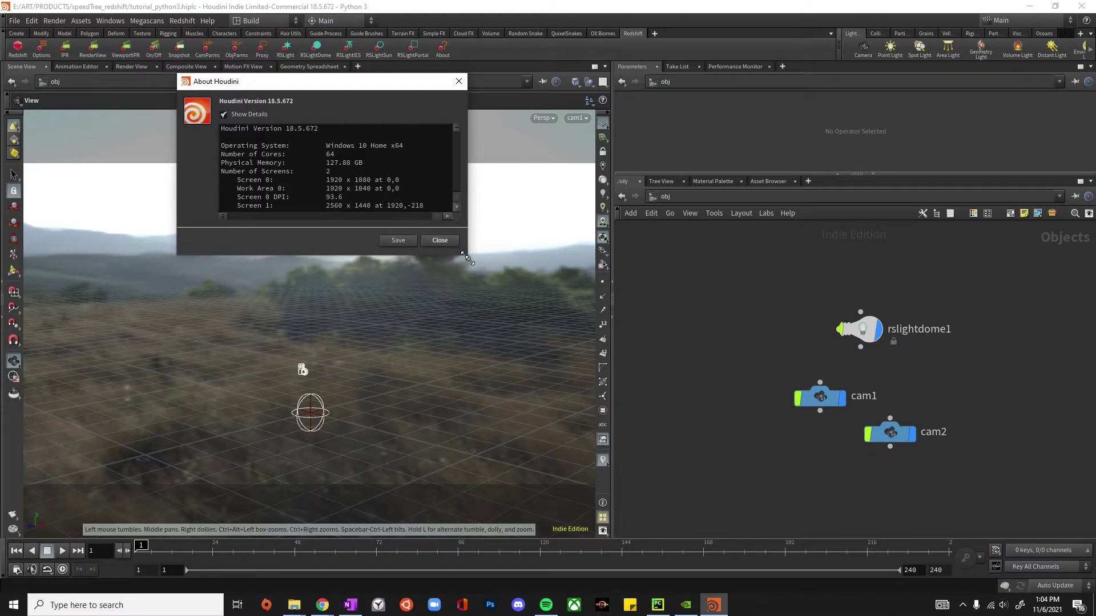
pyautogui.moveTo(467, 258); pyautogui.dragTo(975, 594)
pyautogui.moveTo(966, 187); pyautogui.dragTo(967, 576)
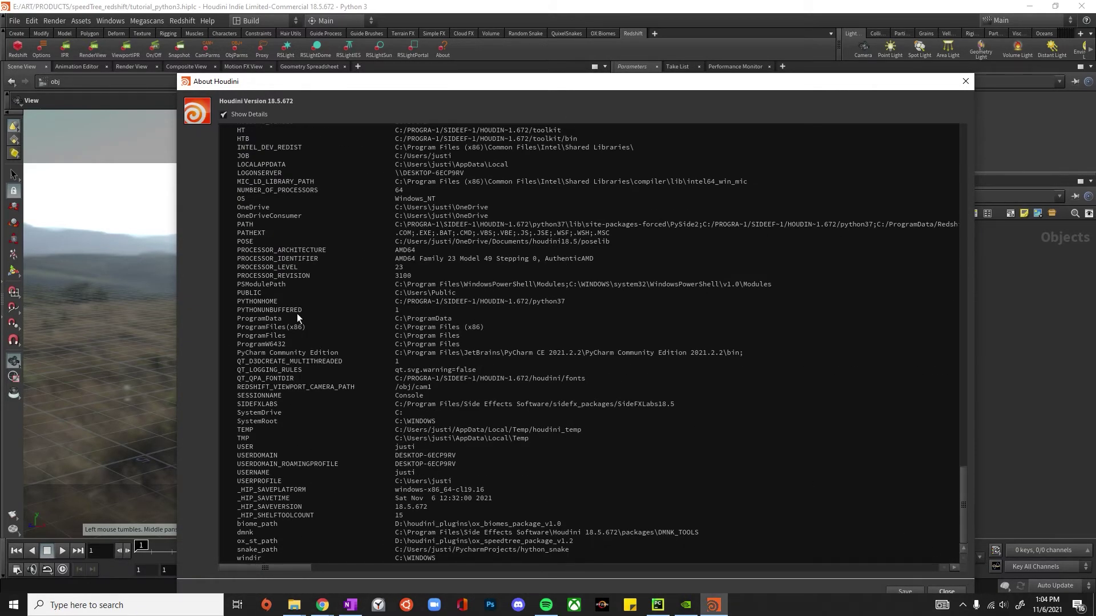
pyautogui.scroll(7, 296, 317)
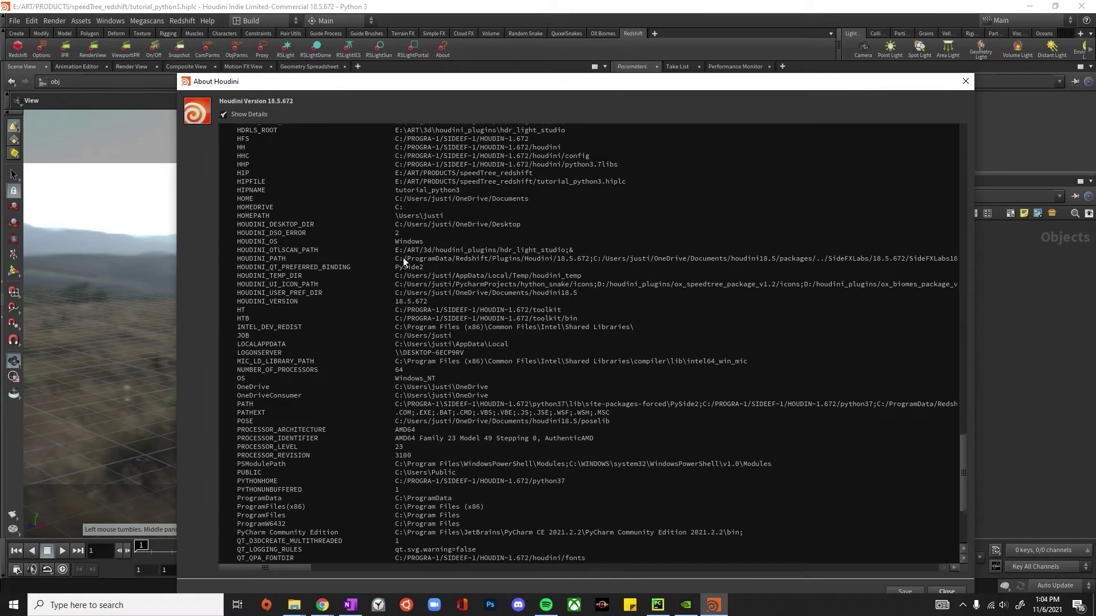
pyautogui.moveTo(300, 573)
pyautogui.mouseDown()
pyautogui.moveTo(289, 572)
pyautogui.moveTo(482, 582)
pyautogui.moveTo(289, 574)
pyautogui.mouseUp()
pyautogui.moveTo(619, 259); pyautogui.dragTo(411, 258)
pyautogui.click(965, 81)
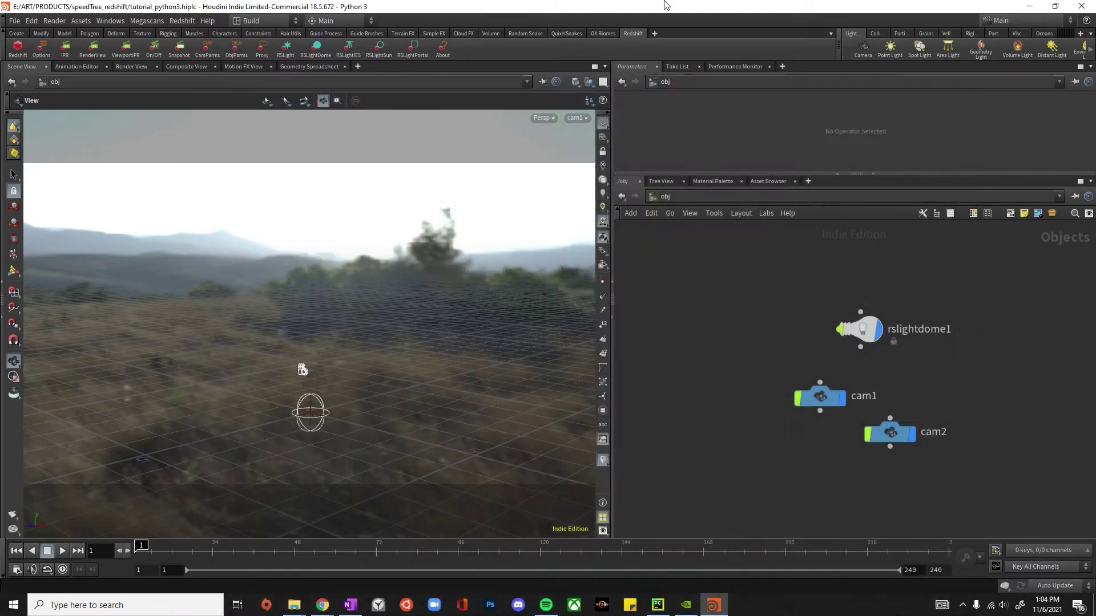
# Add the OX:SpeedTree shelf to the main shelf set.
pyautogui.click(655, 34)
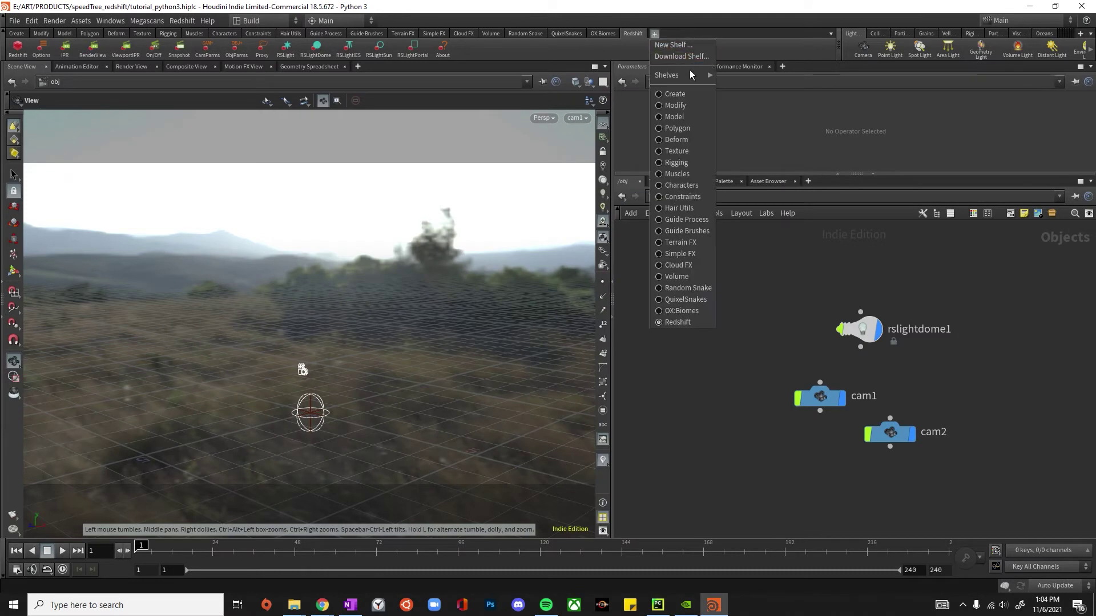
pyautogui.moveTo(697, 75)
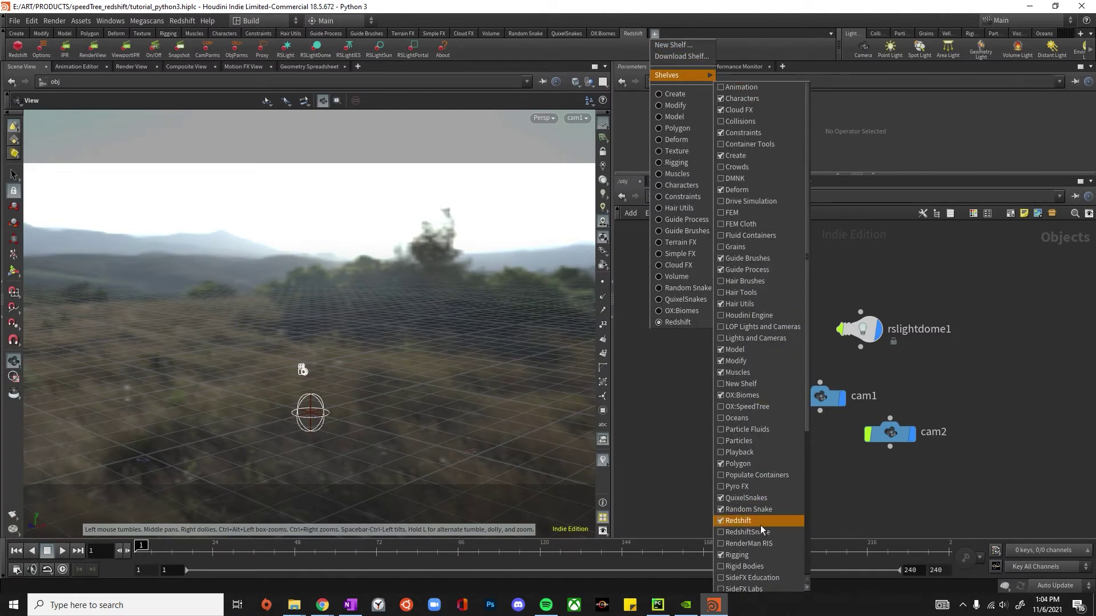
pyautogui.click(758, 409)
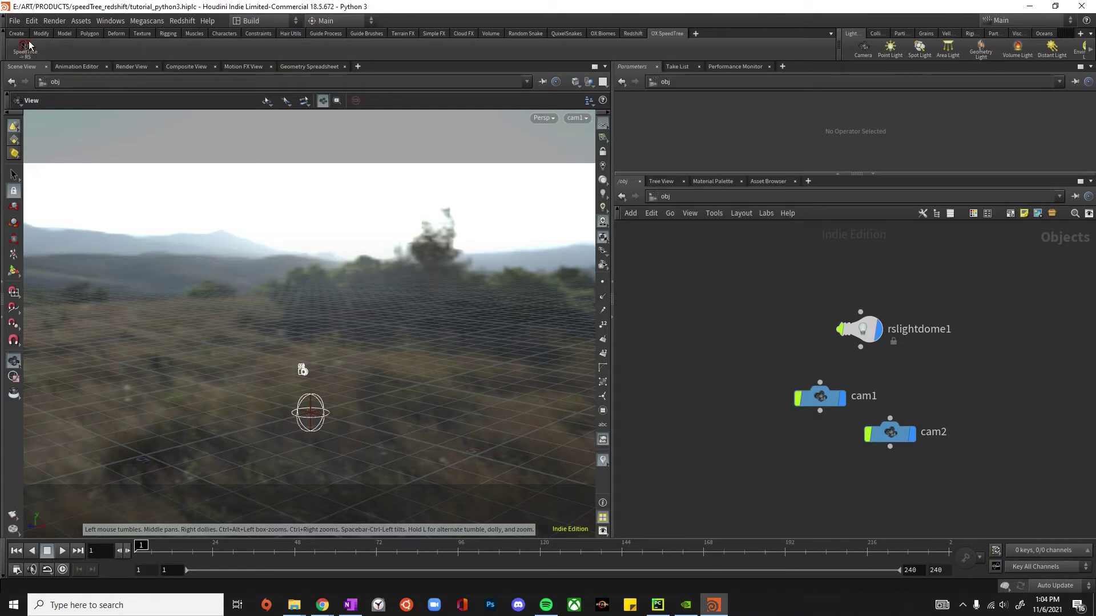
# Import Eucalyptus_RedGum_Field_1.abc from euc_abc_png with the SpeedTree to RS tool and place the speed_tree node near the cameras.
pyautogui.click(29, 47)
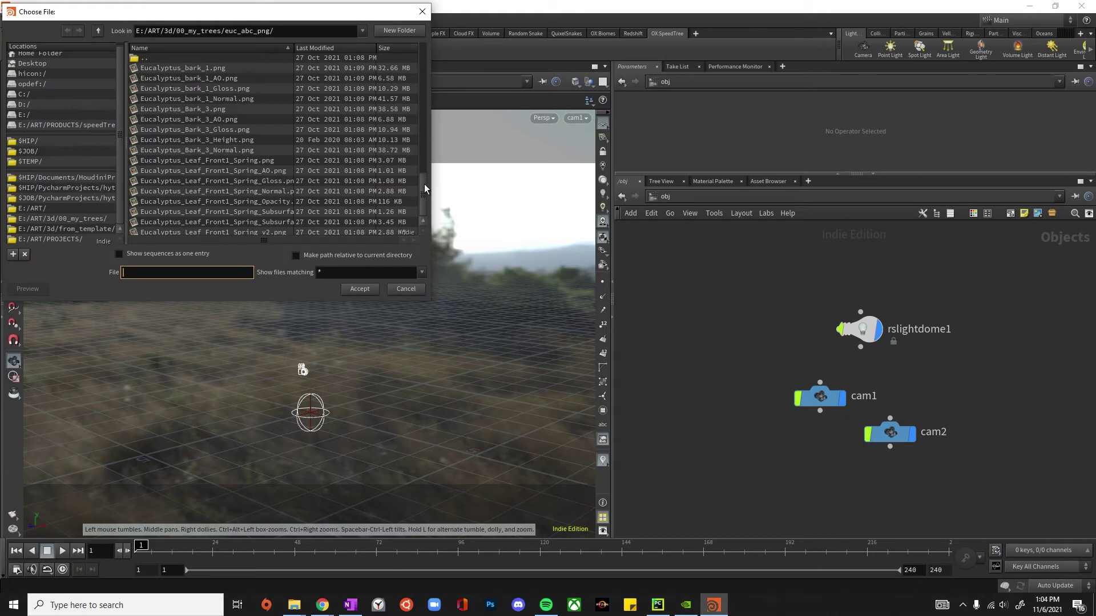
pyautogui.click(425, 204)
pyautogui.click(229, 137)
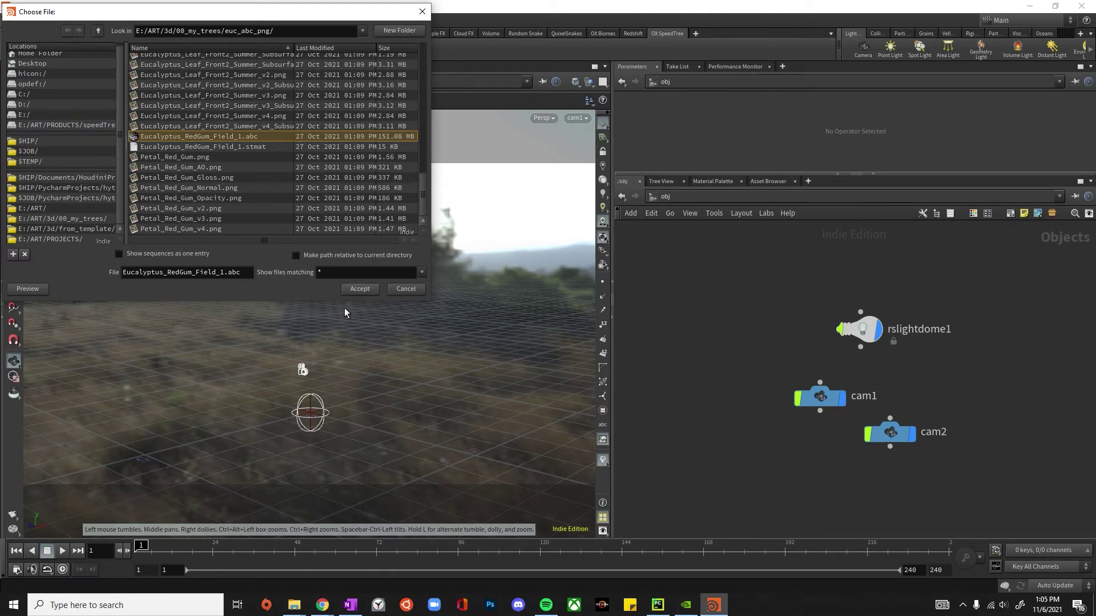
pyautogui.click(370, 288)
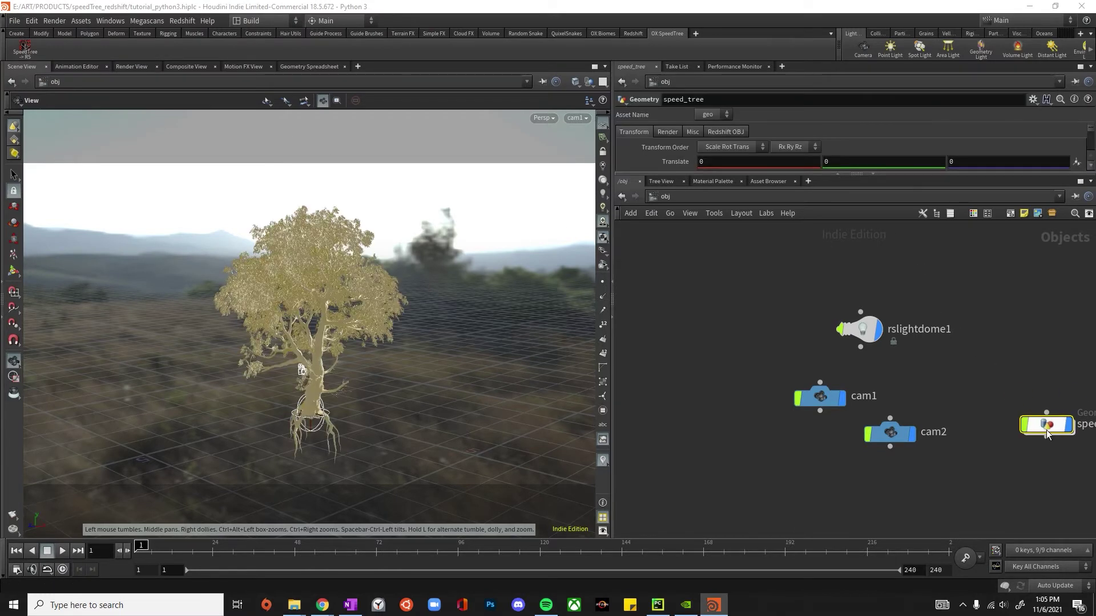
pyautogui.moveTo(1040, 424); pyautogui.dragTo(954, 379)
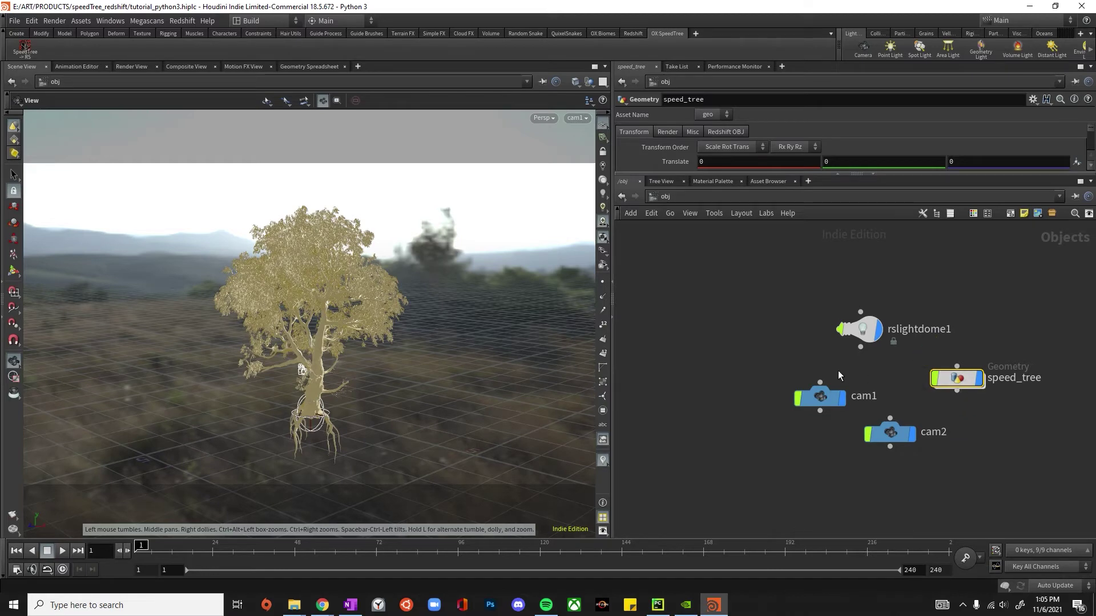
pyautogui.click(696, 345)
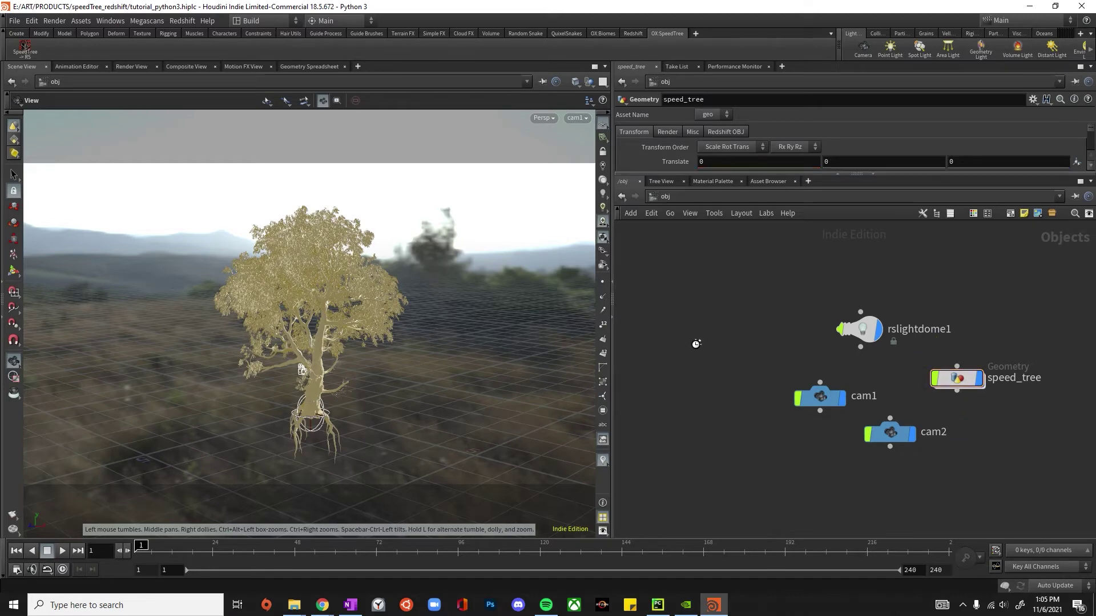
# Open the speed_tree geometry network and inspect the group and material assignments in the tree_materials node.
pyautogui.doubleClick(948, 379)
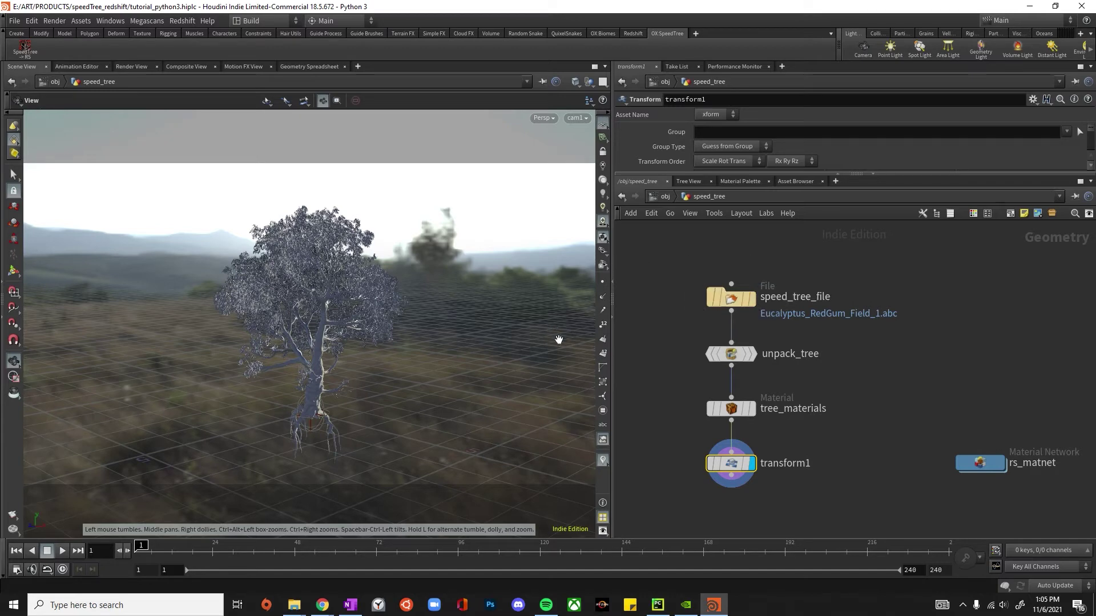
pyautogui.click(839, 369)
pyautogui.click(731, 408)
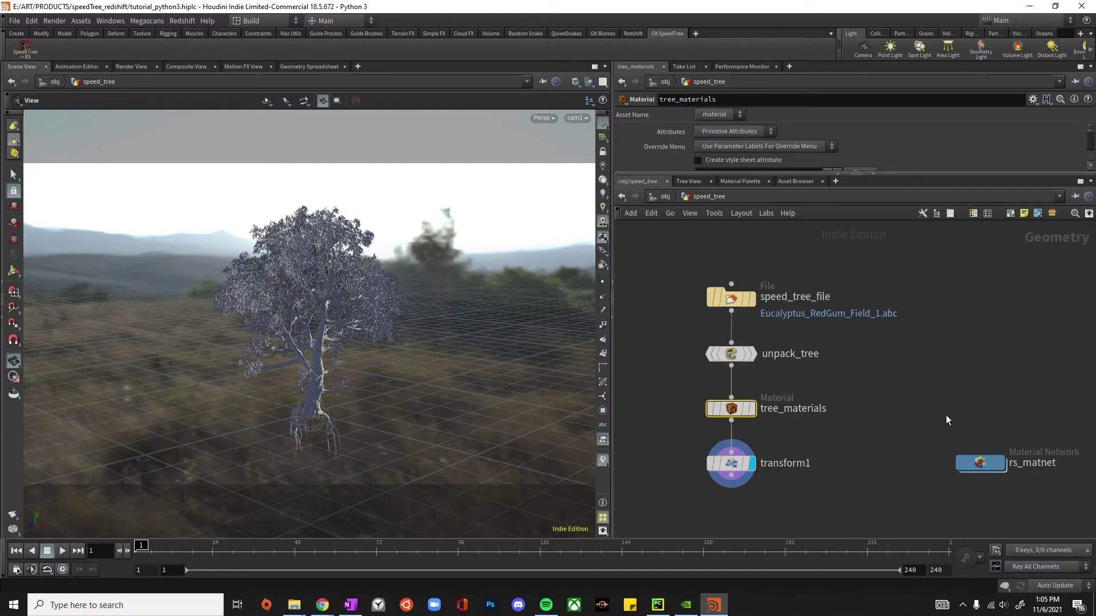
pyautogui.moveTo(877, 178); pyautogui.dragTo(882, 313)
pyautogui.click(874, 188)
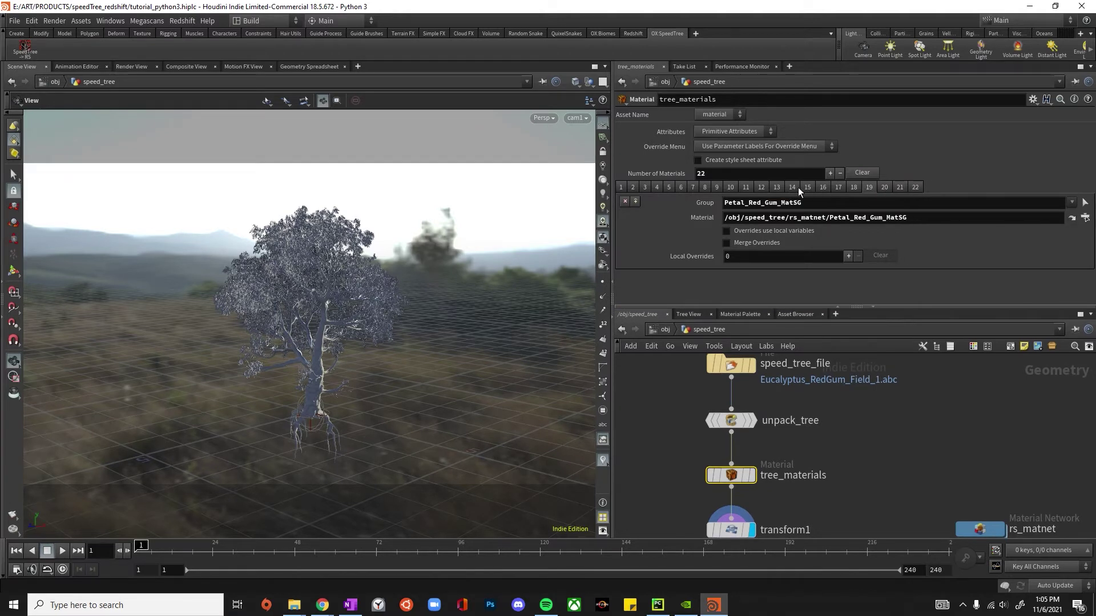
pyautogui.click(796, 188)
# Move the rs_matnet node up slightly and show the transform1 node's parameters.
pyautogui.click(920, 437)
pyautogui.scroll(-1, 921, 428)
pyautogui.moveTo(923, 423); pyautogui.dragTo(893, 361, button='middle')
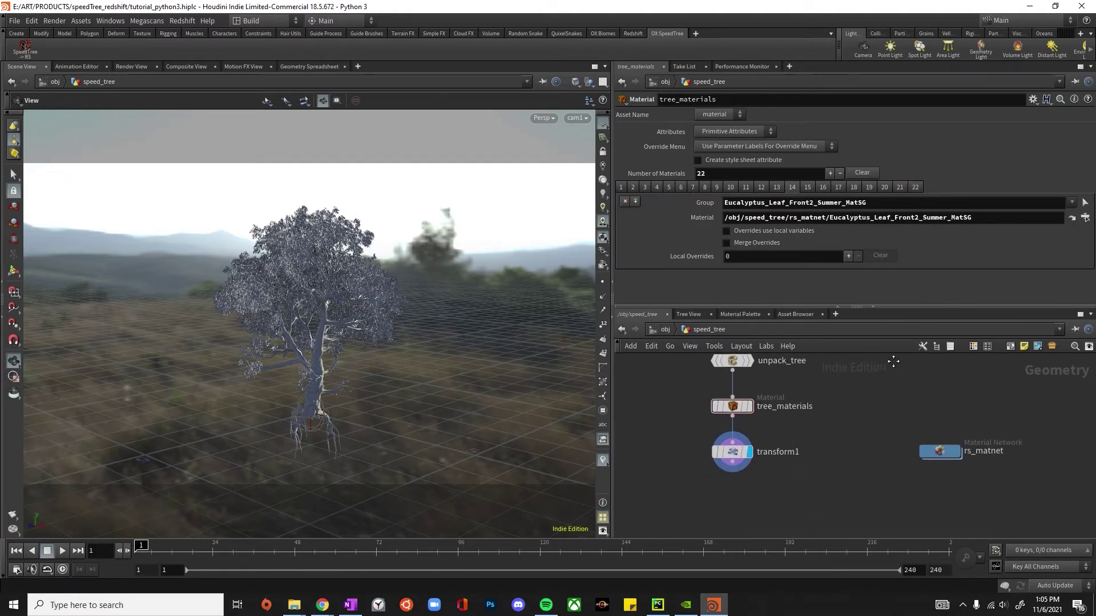
pyautogui.scroll(1, 893, 417)
pyautogui.moveTo(943, 462); pyautogui.dragTo(925, 434)
pyautogui.click(702, 467)
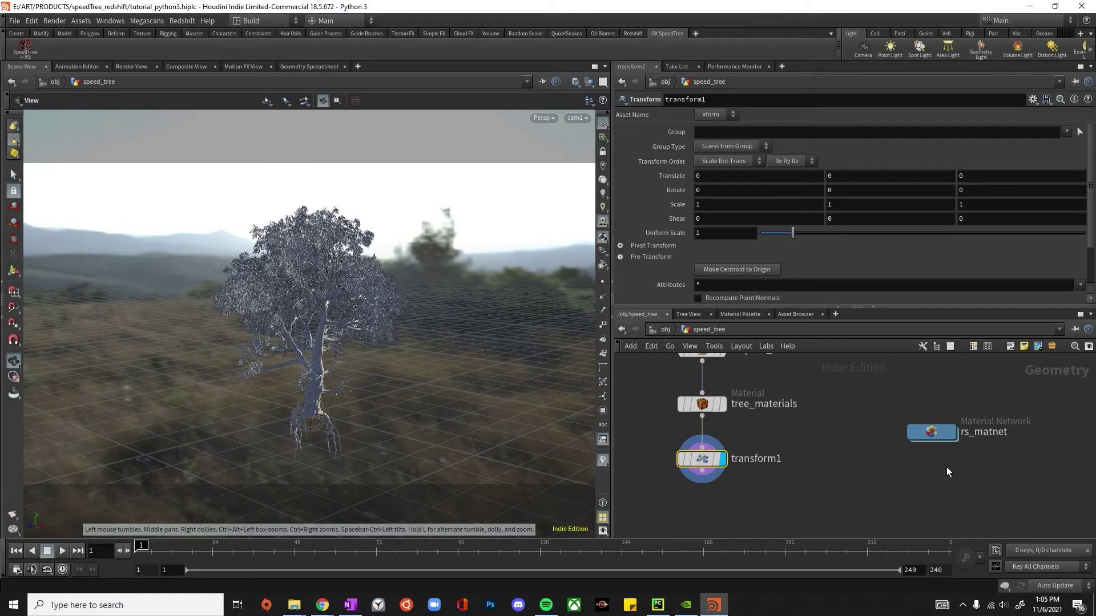
# Open the rs_matnet network and look over the Redshift materials generated for the tree.
pyautogui.doubleClick(936, 437)
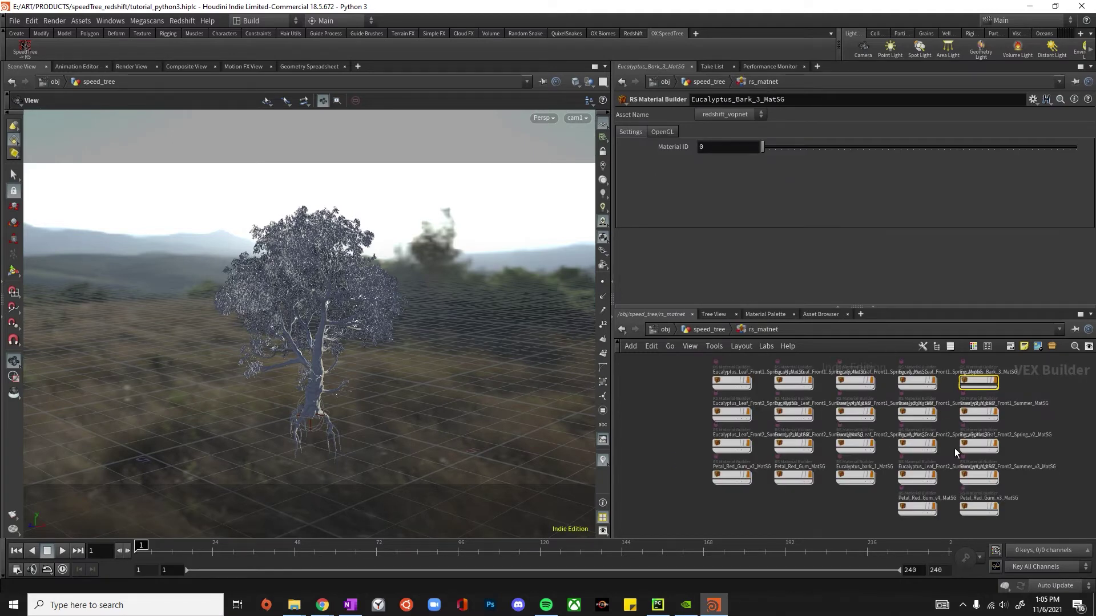
pyautogui.scroll(-1, 847, 518)
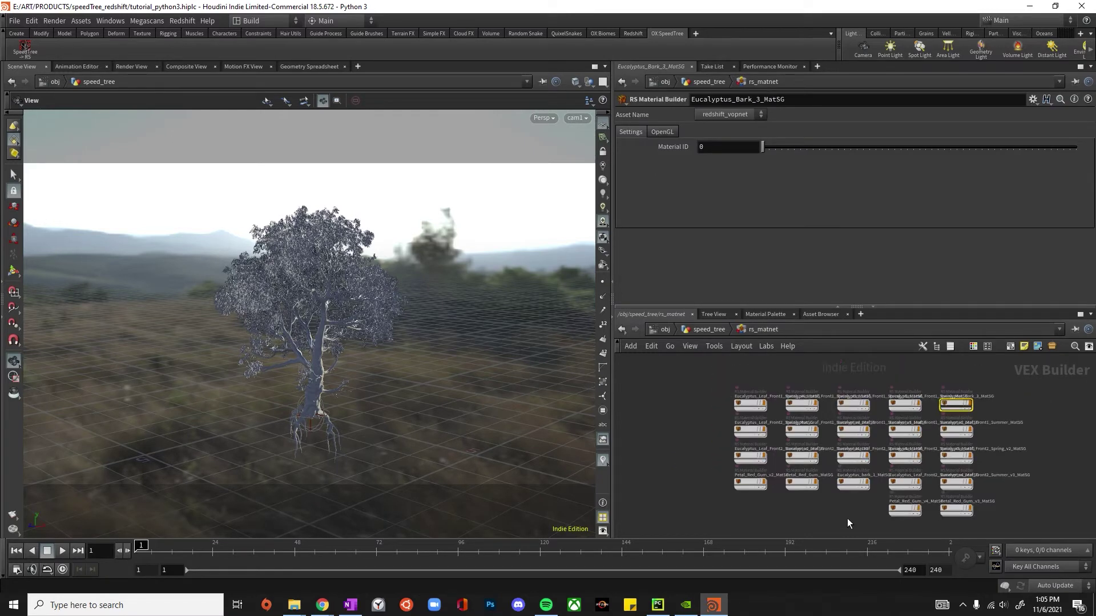
pyautogui.scroll(1, 847, 518)
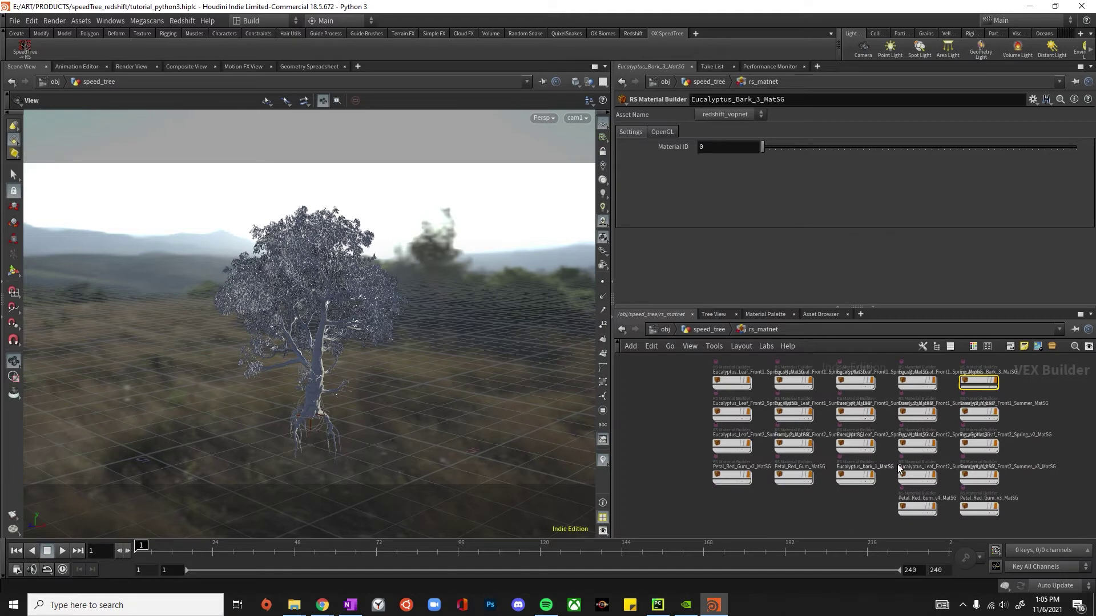
pyautogui.click(829, 506)
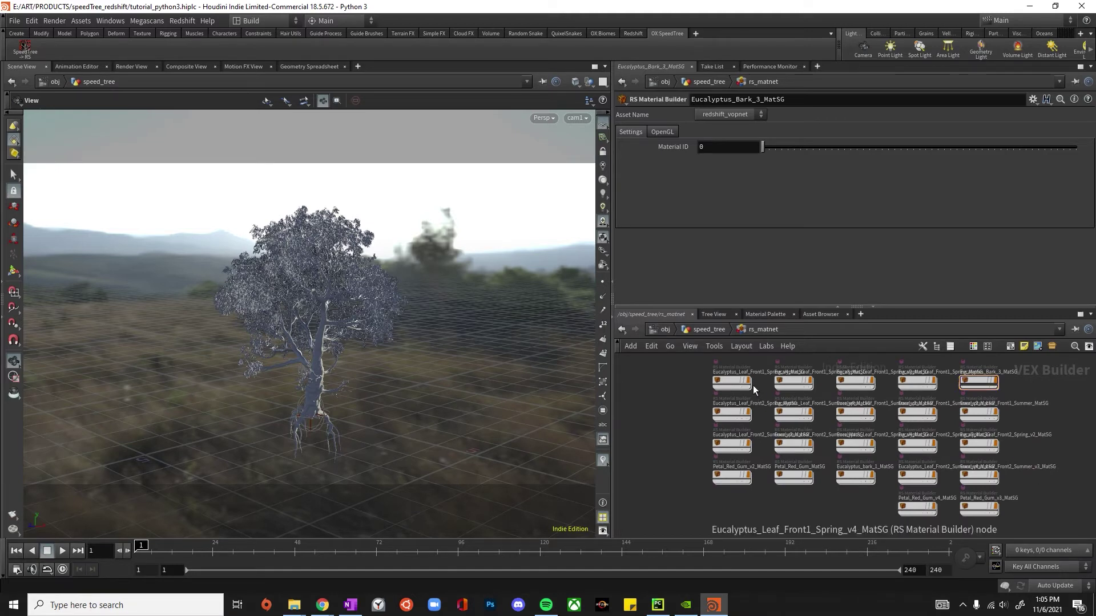
# Open the Eucalyptus_Leaf_Front1_Spring_v4_MatSG material, enlarge the network view and examine its texture, RSColorLayer and GolaemHSL1 nodes.
pyautogui.doubleClick(735, 383)
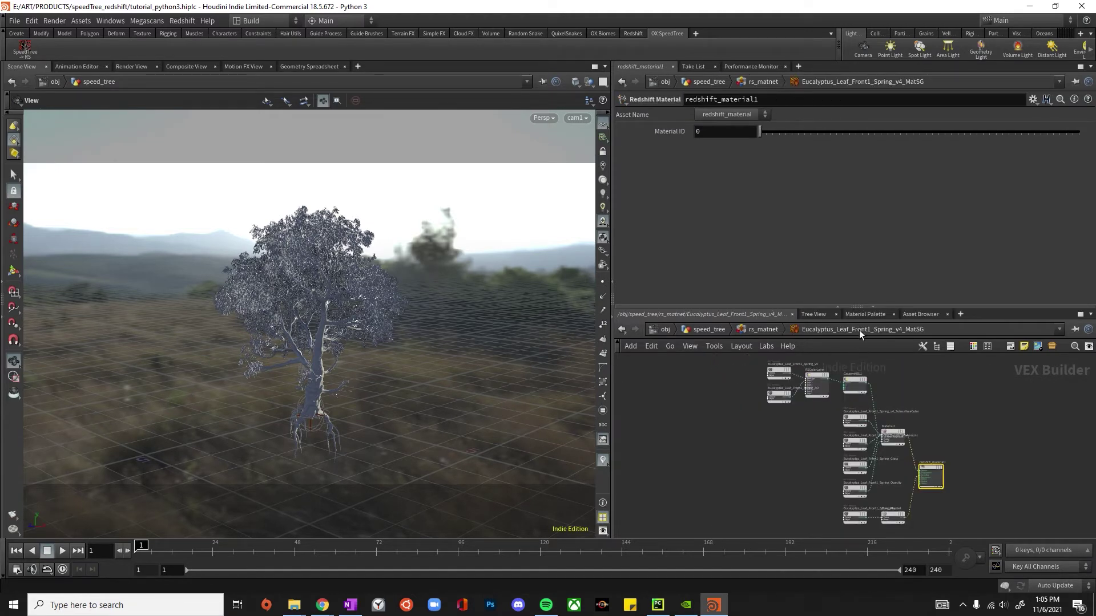
pyautogui.moveTo(858, 309); pyautogui.dragTo(859, 174)
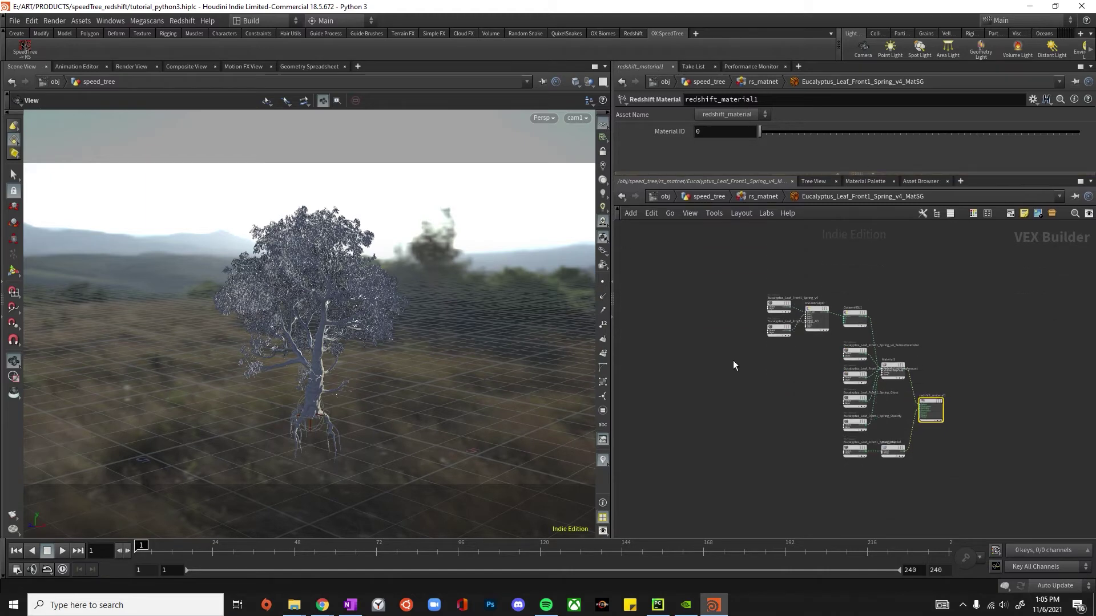
pyautogui.press('h')
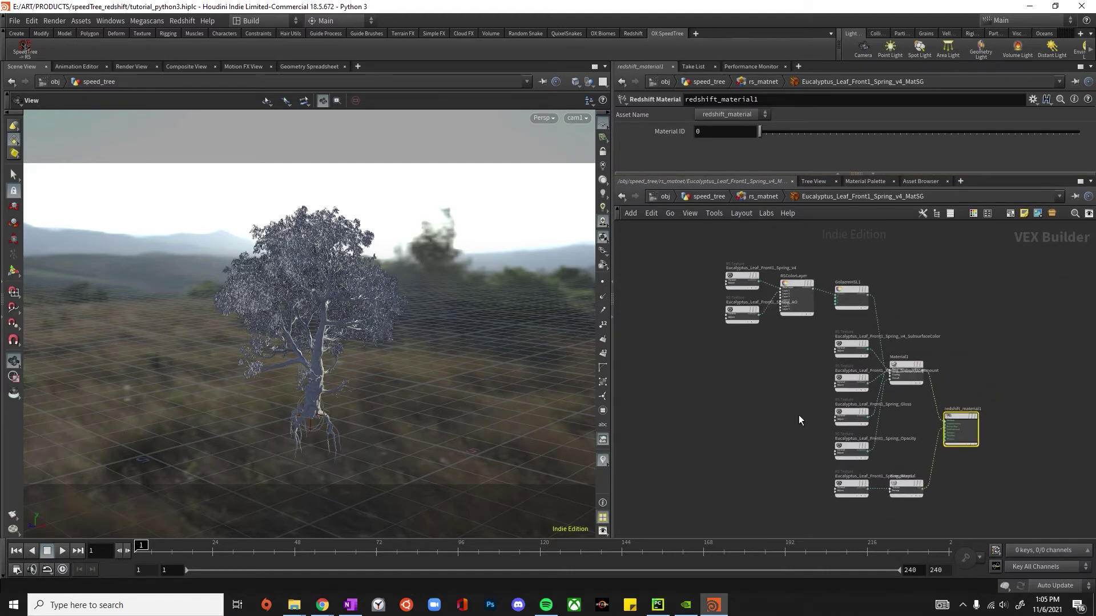
pyautogui.scroll(-2, 799, 416)
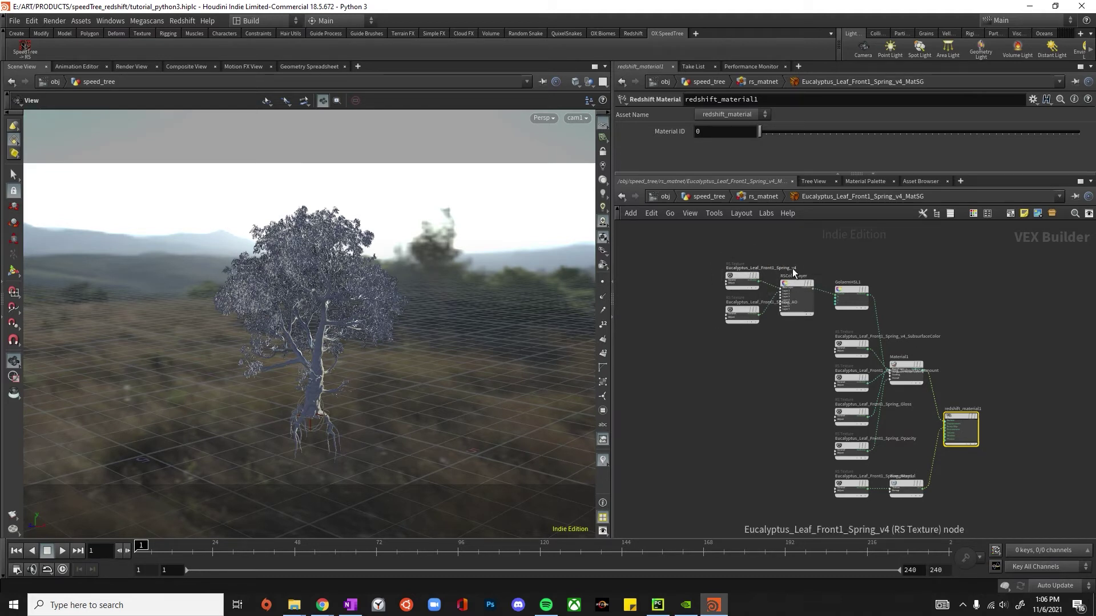
pyautogui.scroll(3, 799, 269)
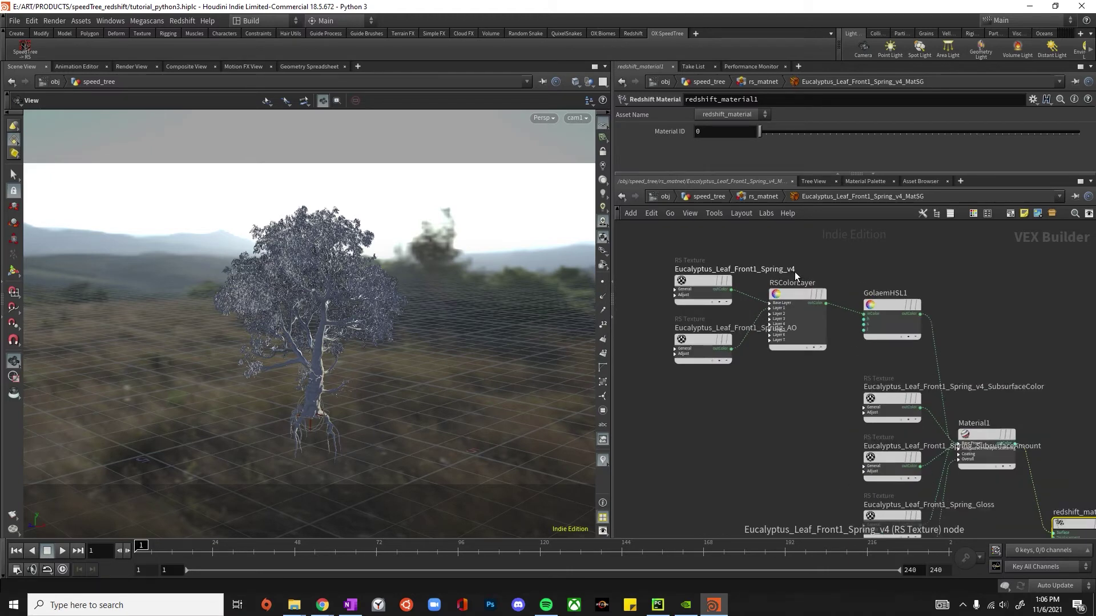
pyautogui.scroll(-2, 841, 426)
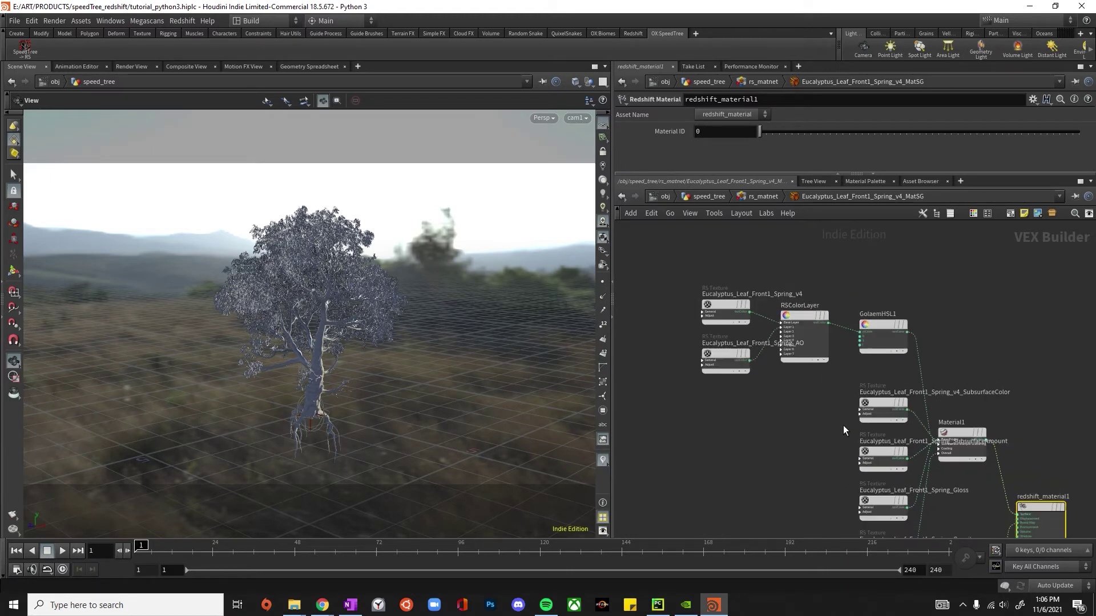
pyautogui.moveTo(814, 451); pyautogui.dragTo(818, 393, button='middle')
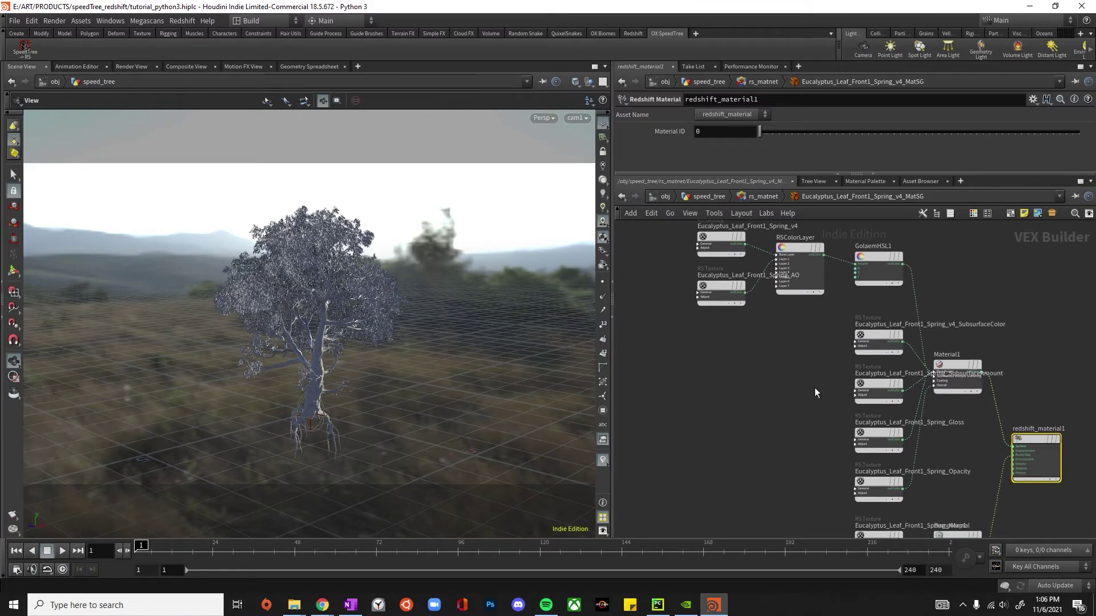
pyautogui.moveTo(816, 343); pyautogui.dragTo(813, 387, button='middle')
pyautogui.scroll(2, 793, 280)
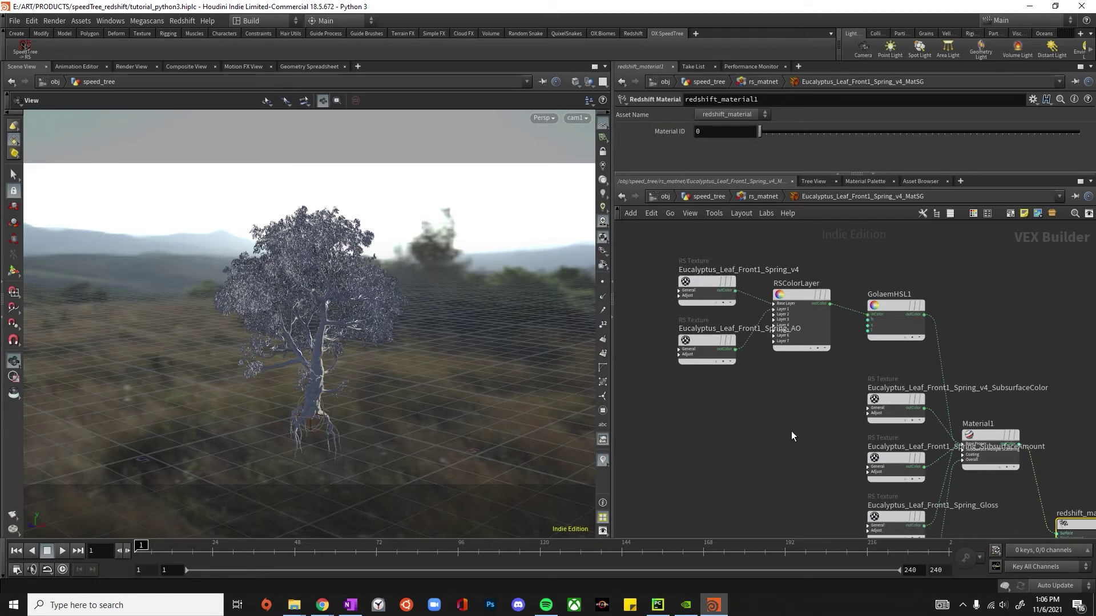
pyautogui.moveTo(782, 436)
pyautogui.mouseDown(button='middle')
pyautogui.moveTo(773, 365)
pyautogui.moveTo(743, 311)
pyautogui.moveTo(680, 299)
pyautogui.moveTo(724, 443)
pyautogui.moveTo(764, 436)
pyautogui.mouseUp(button='middle')
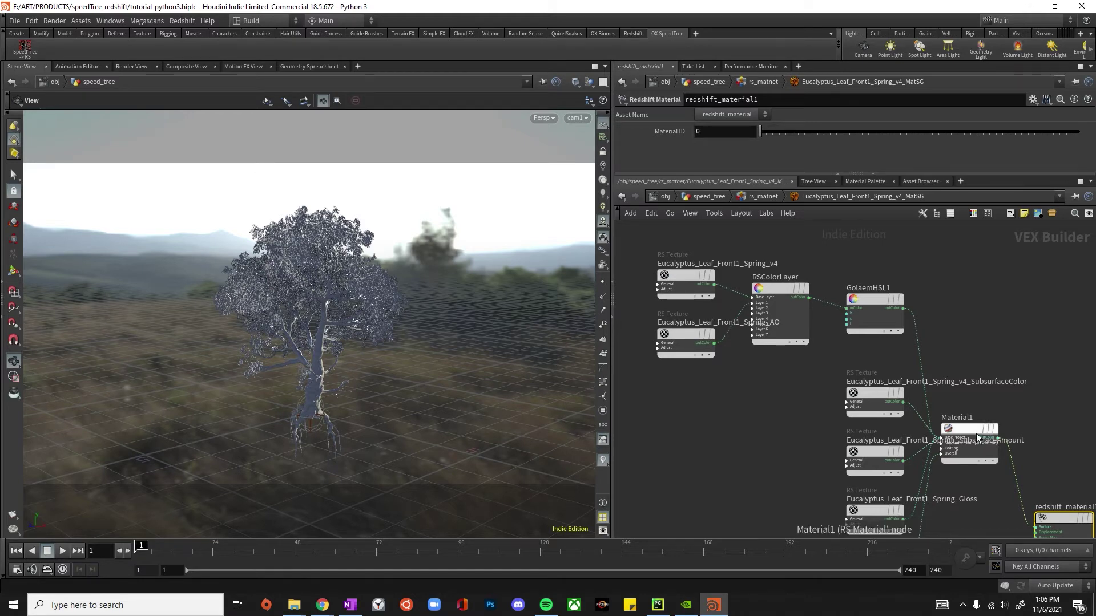
# Examine how the leaf material's gloss, opacity and normal textures connect through Material1 and the bump map to redshift_material1.
pyautogui.moveTo(975, 432); pyautogui.dragTo(987, 413)
pyautogui.scroll(-1, 1003, 479)
pyautogui.moveTo(1004, 479); pyautogui.dragTo(898, 298, button='middle')
pyautogui.scroll(3, 948, 349)
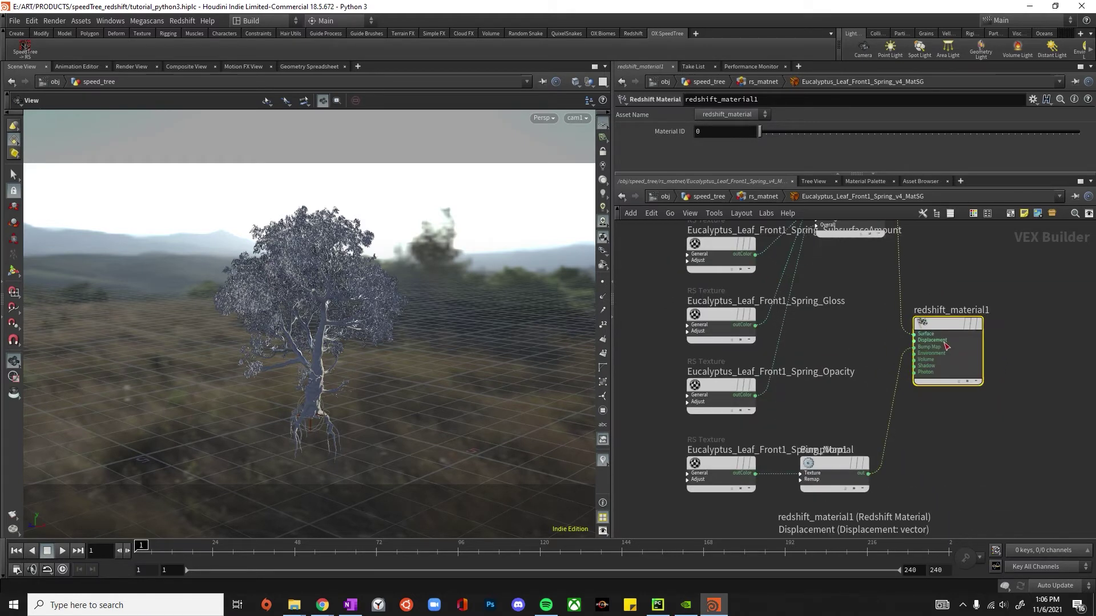
pyautogui.scroll(-1, 953, 390)
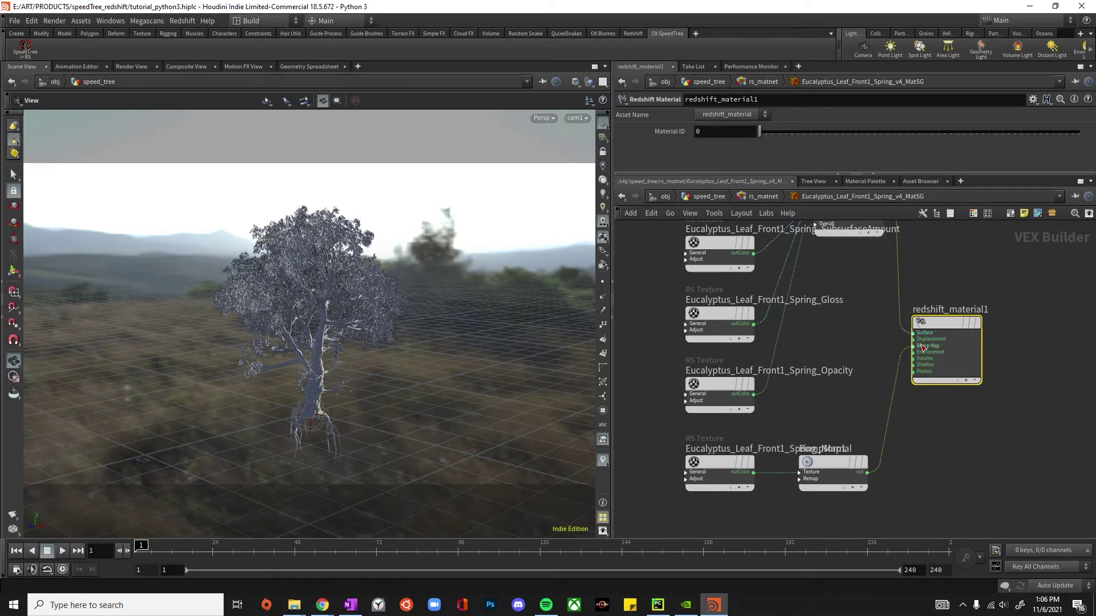
pyautogui.scroll(1, 894, 329)
pyautogui.moveTo(891, 332); pyautogui.dragTo(915, 508, button='middle')
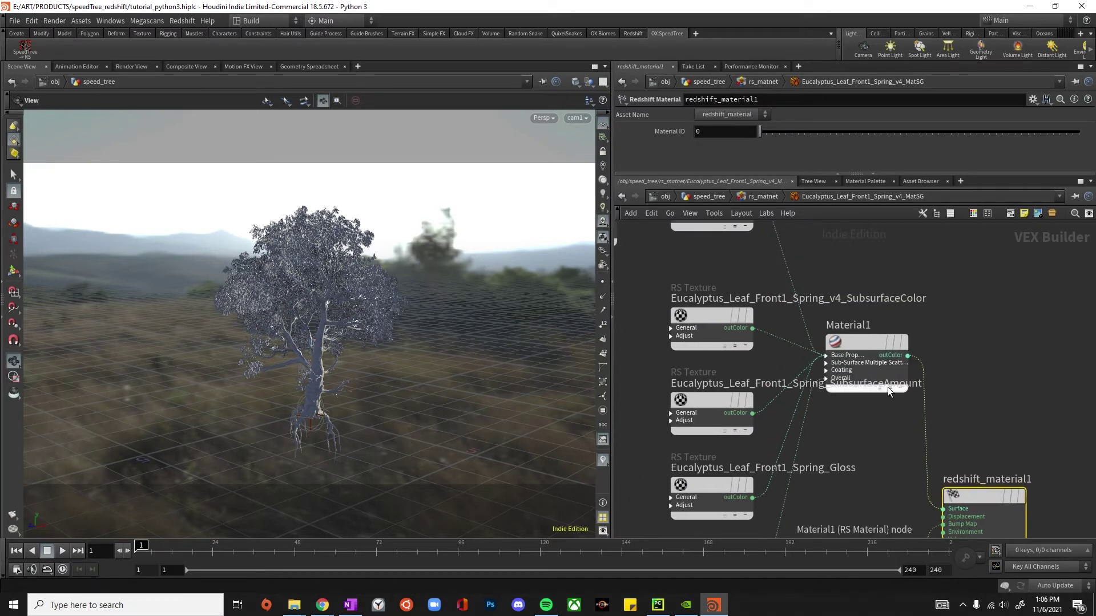
# Expand Material1's Base Properties inputs and space Material1 and GolaemHSL1 farther from their source nodes to inspect the texture connections.
pyautogui.click(839, 355)
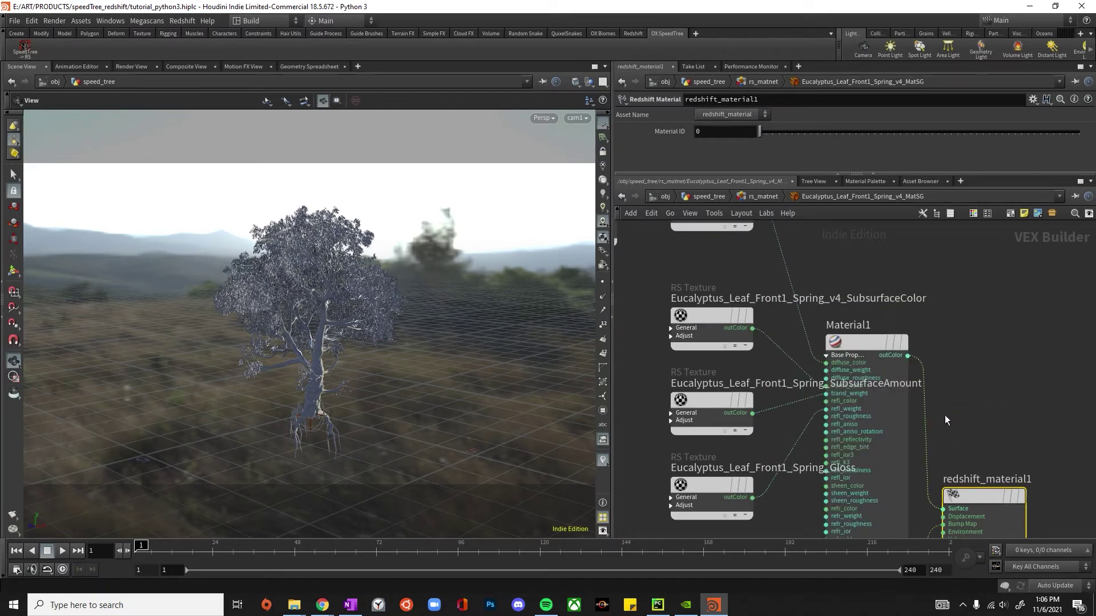
pyautogui.moveTo(871, 346); pyautogui.dragTo(1016, 300)
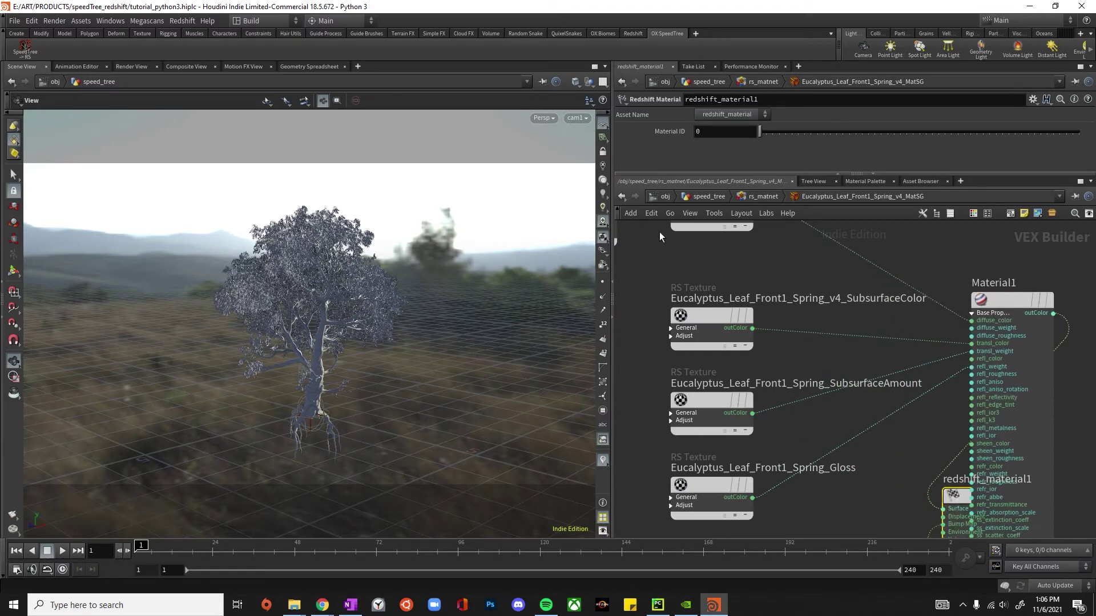
pyautogui.scroll(-2, 908, 387)
pyautogui.moveTo(790, 278); pyautogui.dragTo(964, 380, button='middle')
pyautogui.click(977, 272)
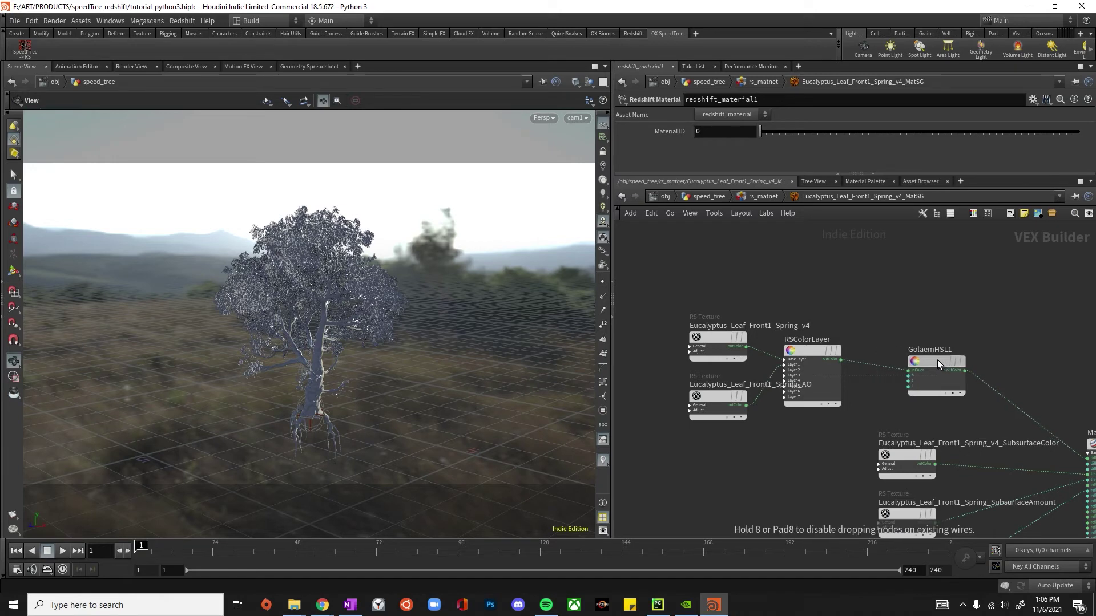
pyautogui.scroll(-1, 936, 361)
pyautogui.scroll(1, 891, 438)
pyautogui.moveTo(961, 412); pyautogui.dragTo(895, 310, button='middle')
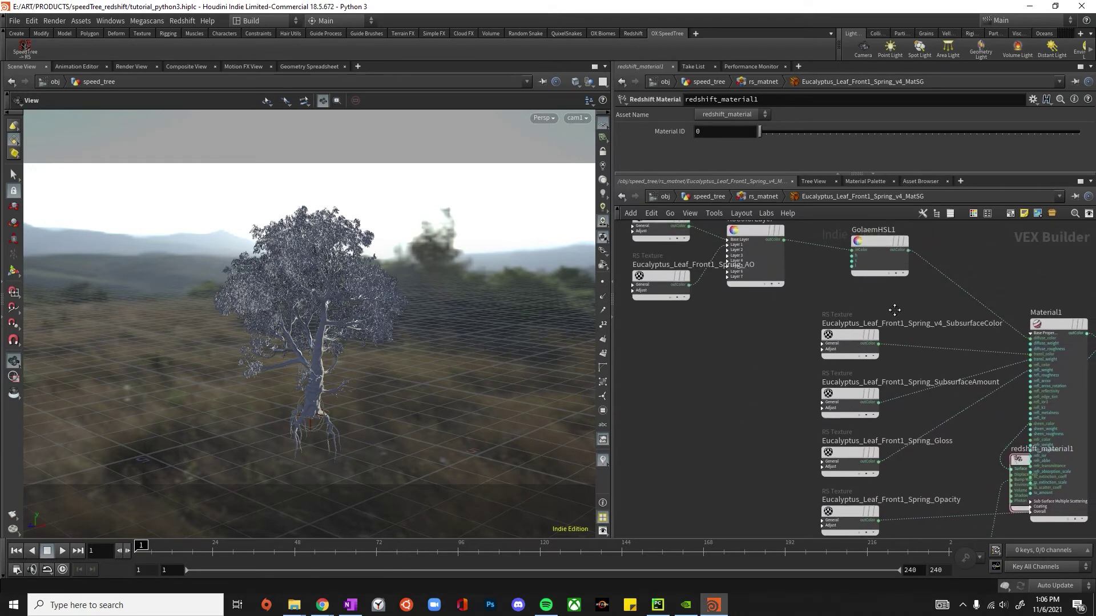
# Return to rs_matnet and open the Eucalyptus_Bark_3_MatSG material network.
pyautogui.click(762, 81)
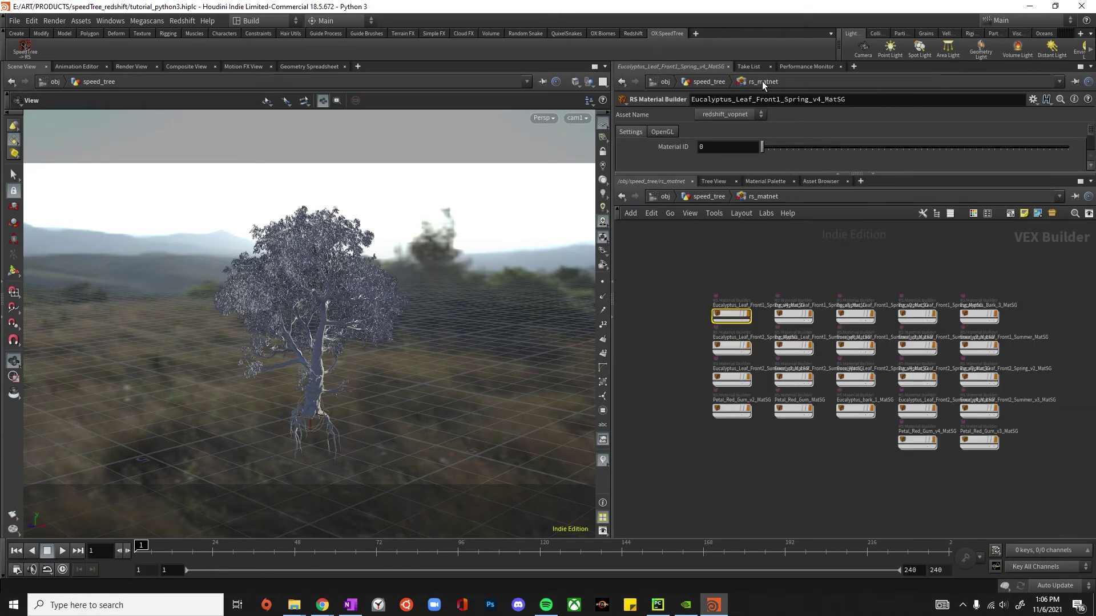
pyautogui.doubleClick(981, 314)
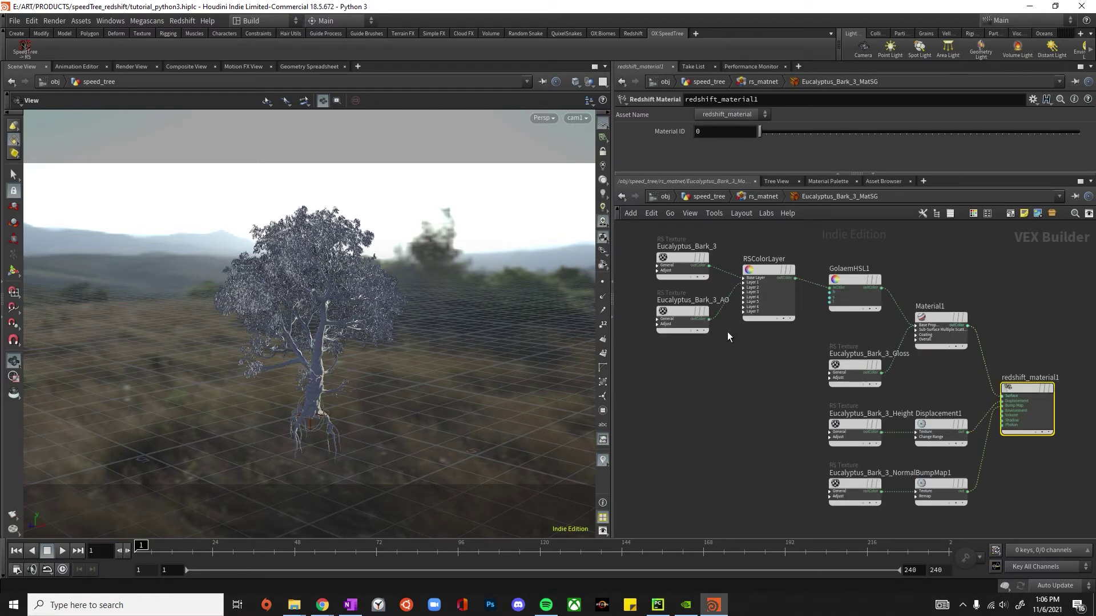
# Examine the bark material's gloss, height and normal texture connections, and inspect the Displacement1 node feeding redshift_material1.
pyautogui.scroll(-1, 752, 449)
pyautogui.moveTo(751, 449); pyautogui.dragTo(737, 424, button='middle')
pyautogui.scroll(1, 742, 401)
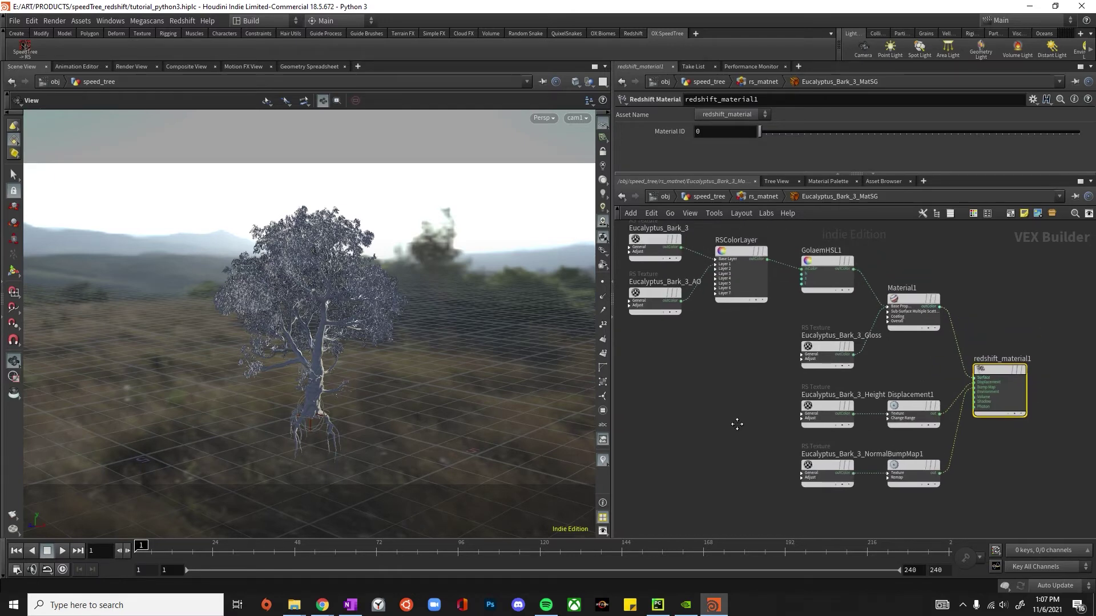
pyautogui.scroll(1, 862, 435)
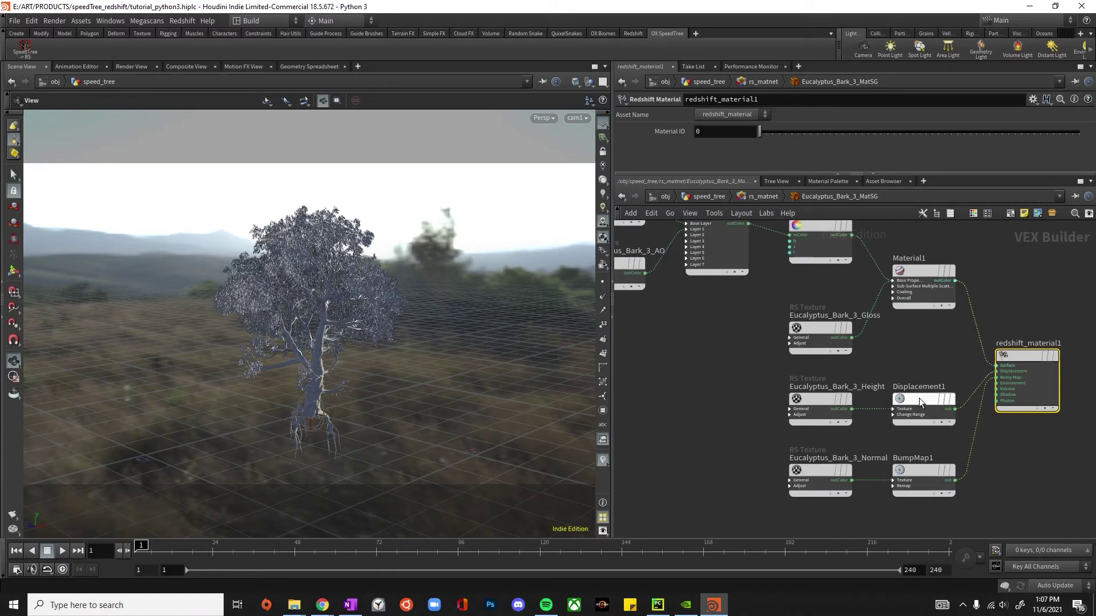
pyautogui.moveTo(923, 403)
pyautogui.click(929, 401)
pyautogui.moveTo(930, 399)
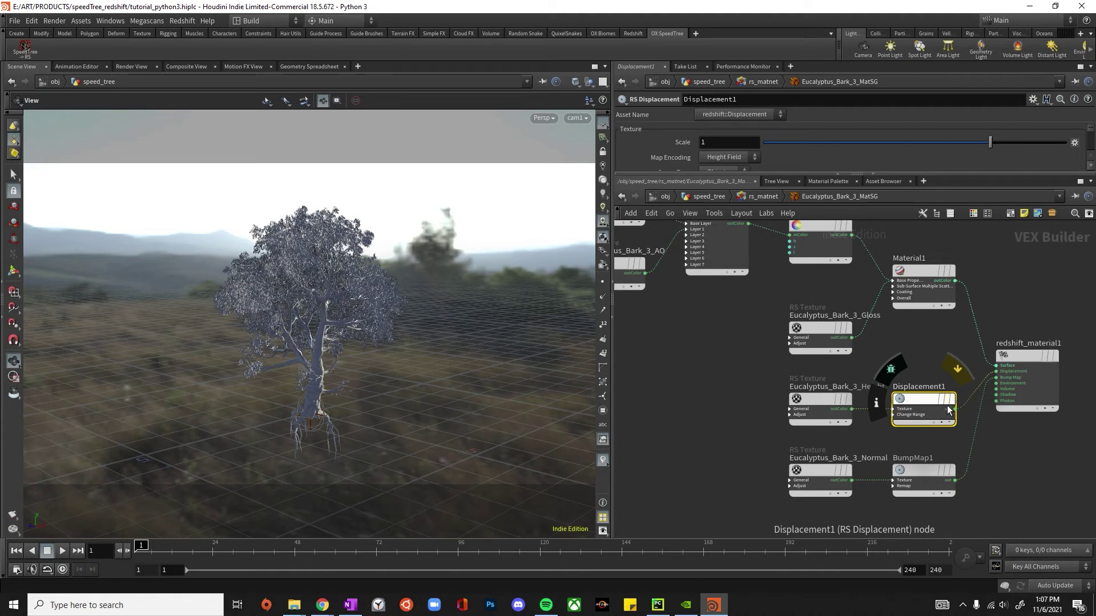
pyautogui.click(678, 429)
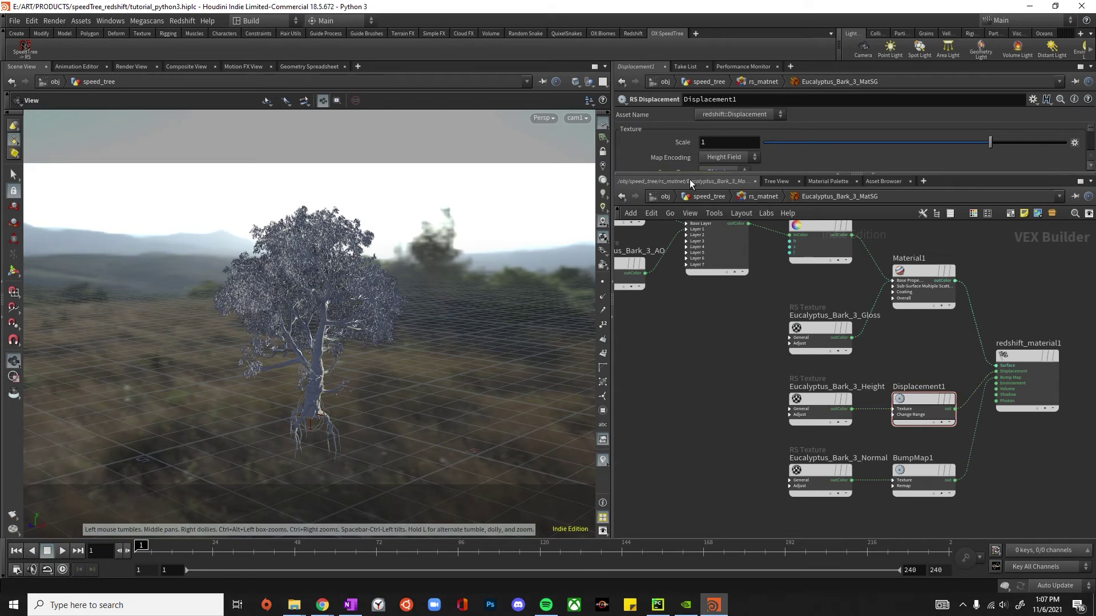
# Return to the object level and start a render of the tree in the Redshift Render View.
pyautogui.click(710, 197)
pyautogui.click(664, 196)
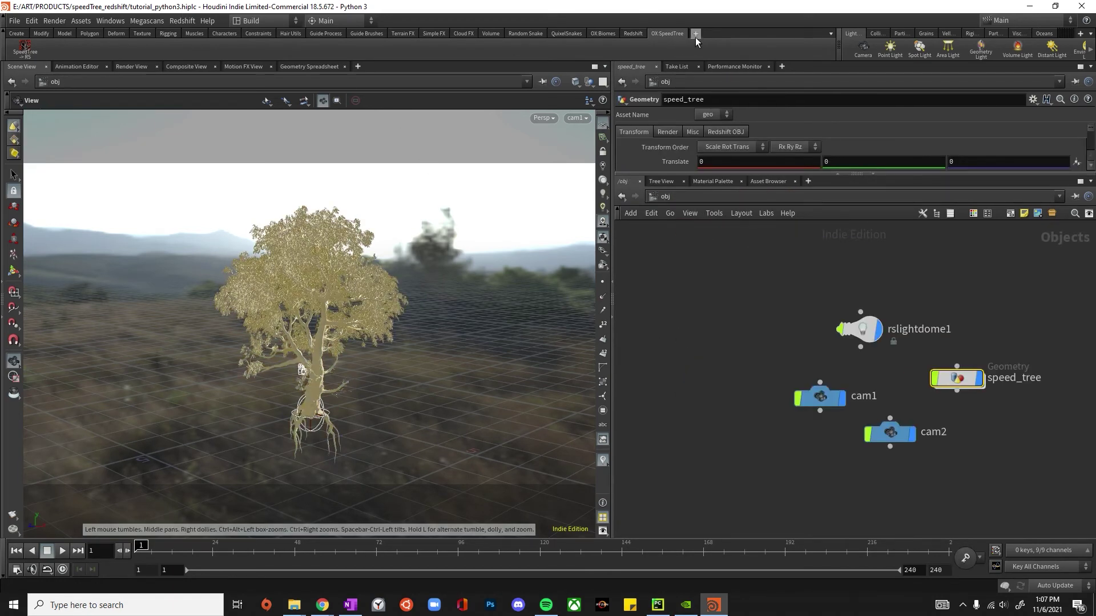
pyautogui.click(631, 34)
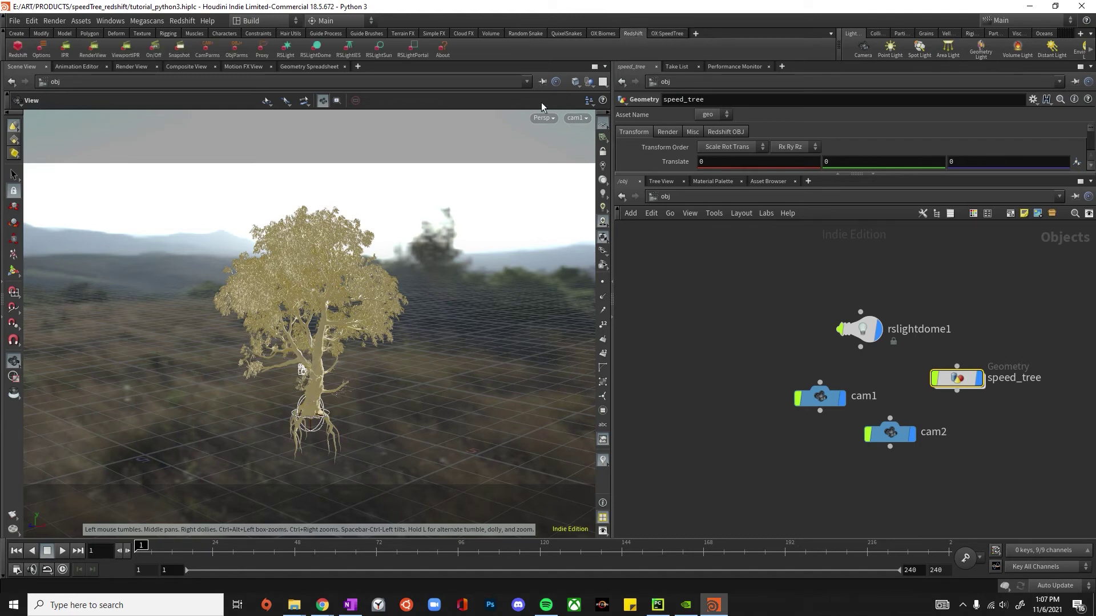
pyautogui.click(103, 51)
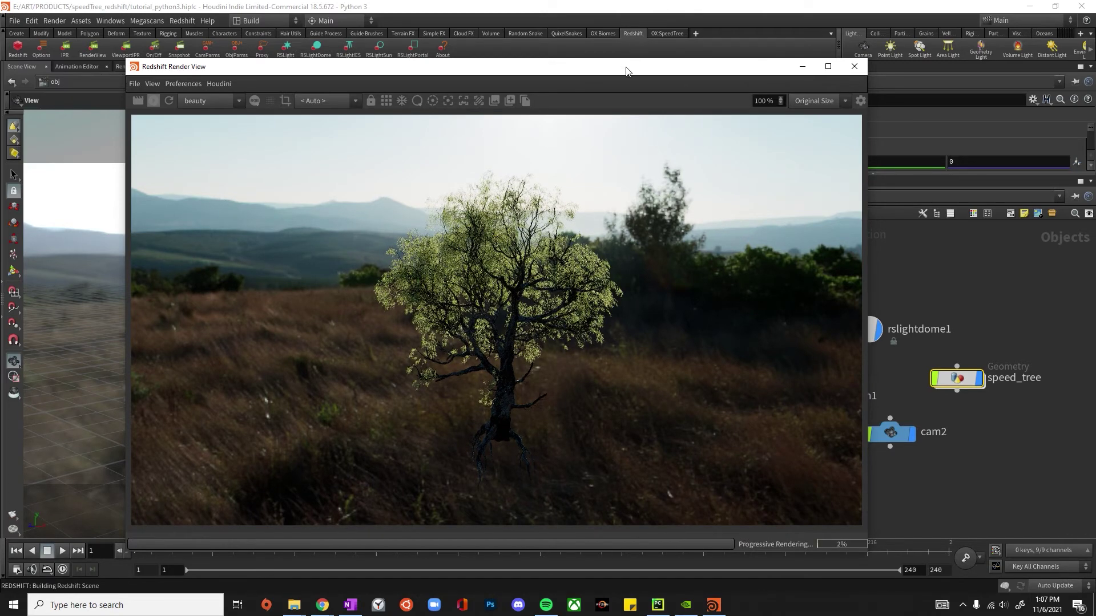
pyautogui.moveTo(627, 71); pyautogui.dragTo(709, 63)
# Render through /obj/cam2, review the trunk close-up, and close the render view.
pyautogui.click(437, 94)
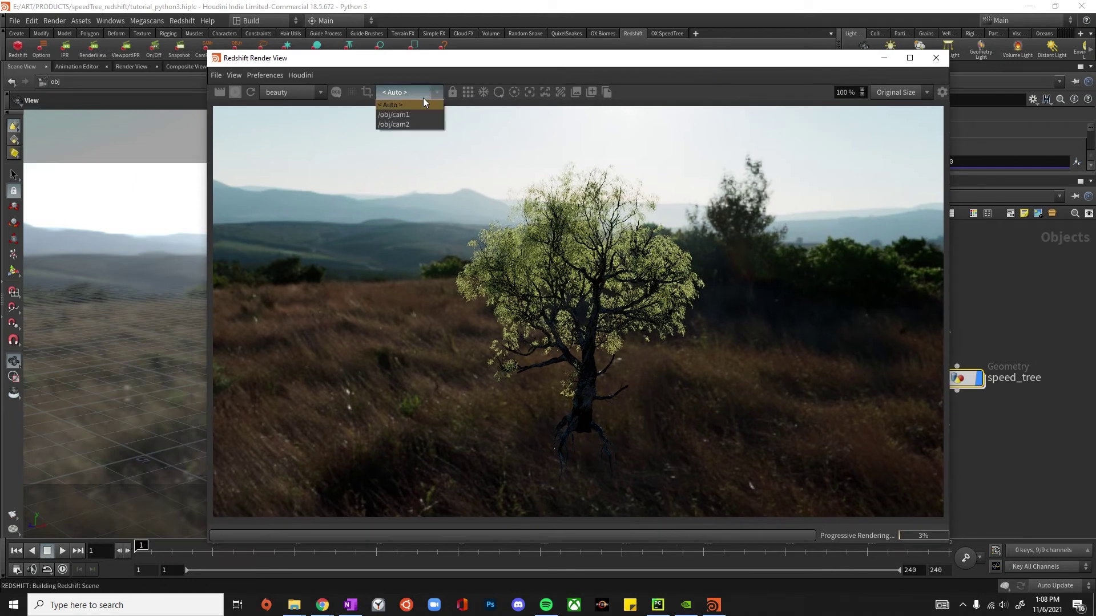
pyautogui.click(416, 130)
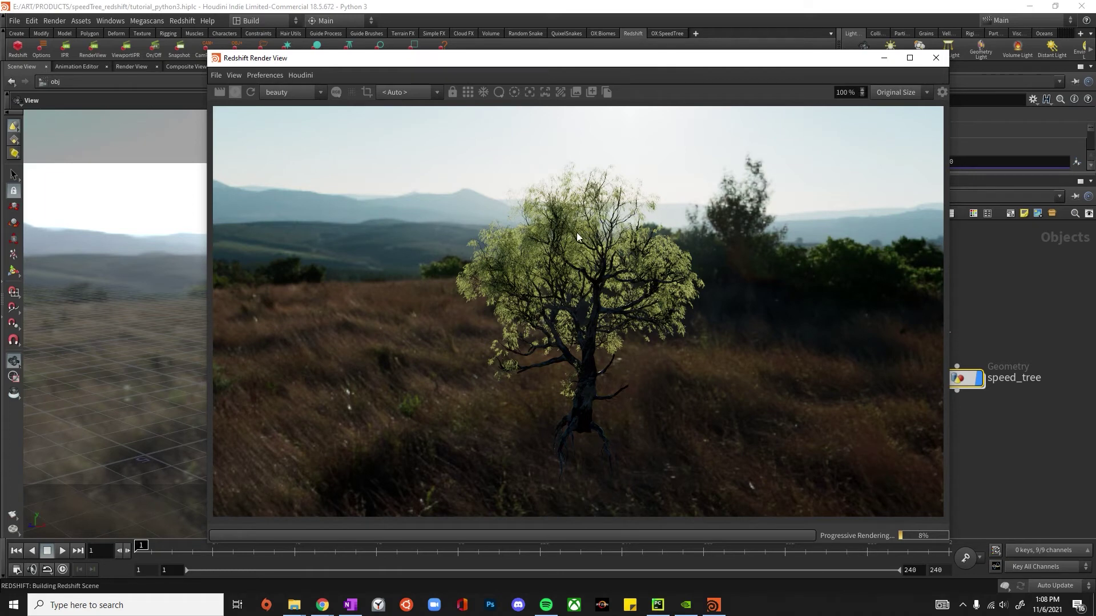
pyautogui.click(409, 92)
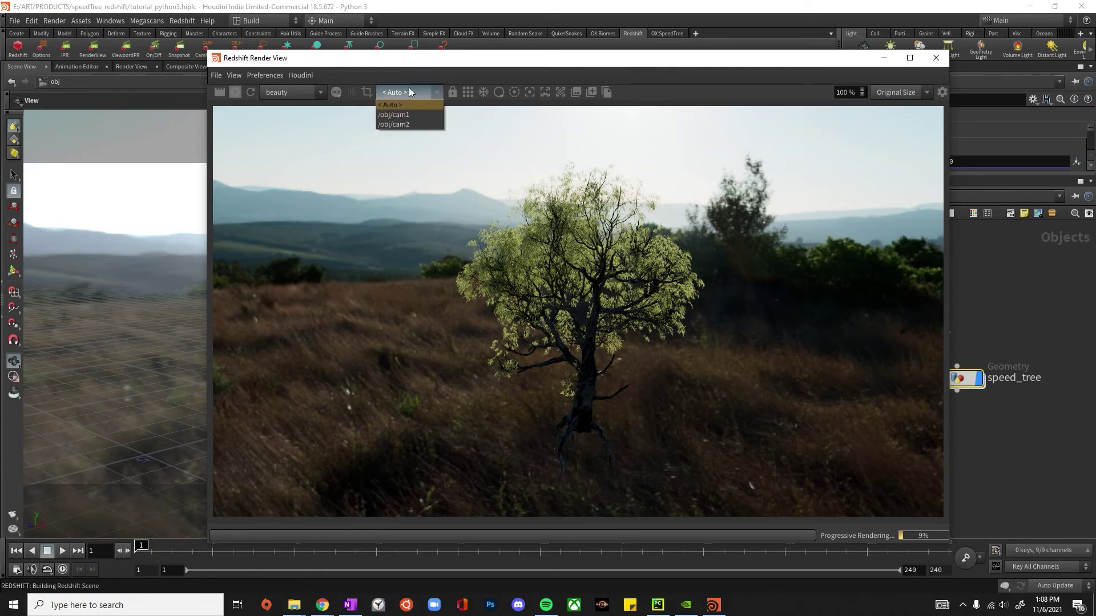
pyautogui.click(417, 125)
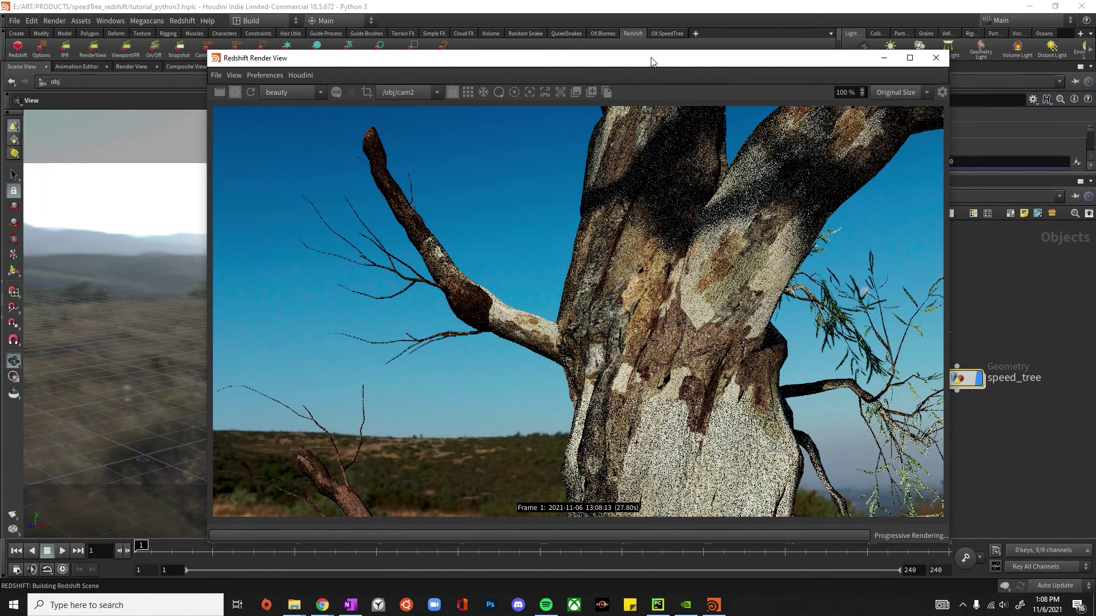
pyautogui.moveTo(653, 62); pyautogui.dragTo(575, 76)
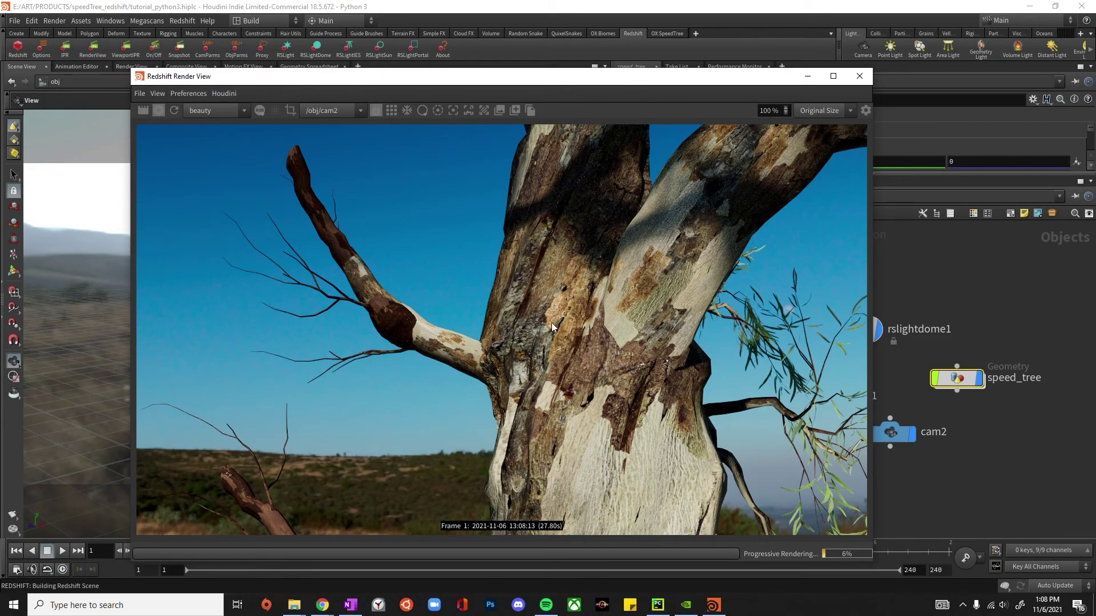
pyautogui.moveTo(663, 81)
pyautogui.mouseDown()
pyautogui.moveTo(675, 61)
pyautogui.moveTo(654, 61)
pyautogui.mouseUp()
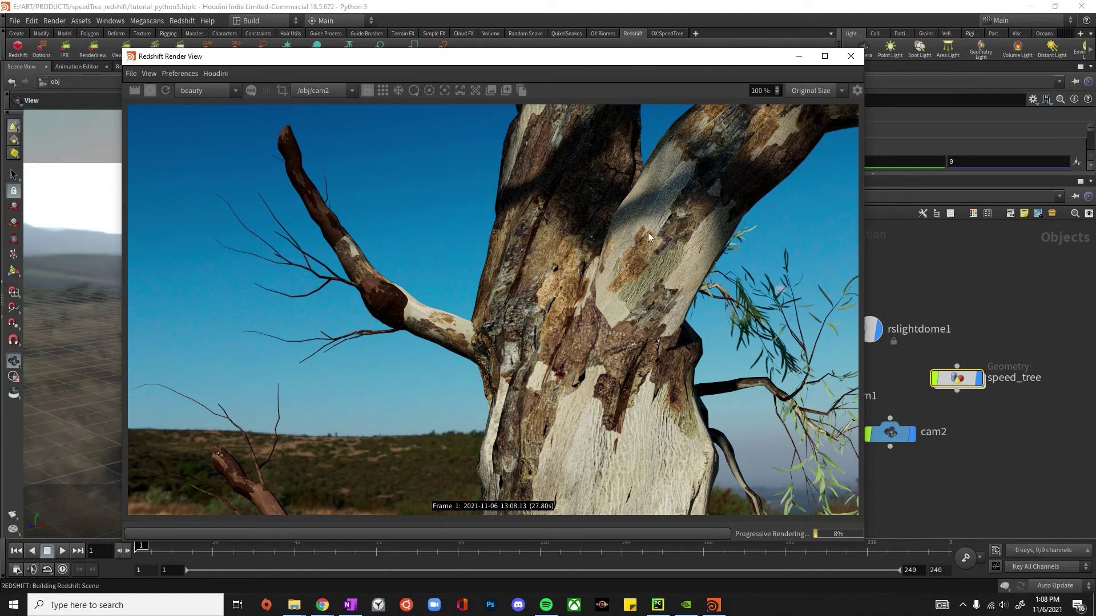
pyautogui.click(850, 56)
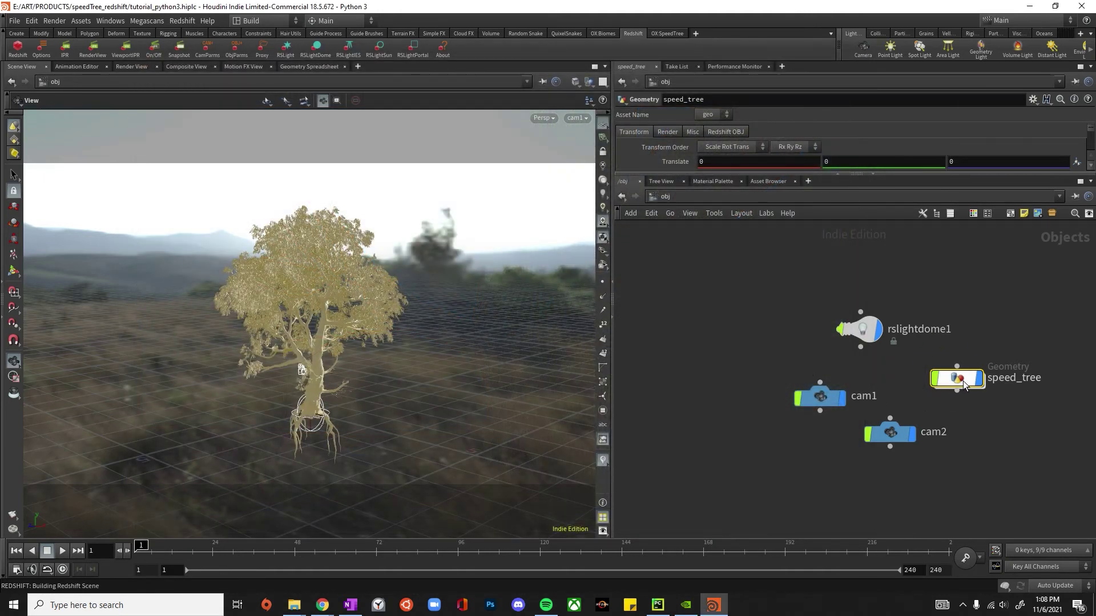
# Enable tessellation and displacement in speed_tree's Redshift object settings, and turn off smooth subdivision.
pyautogui.click(841, 175)
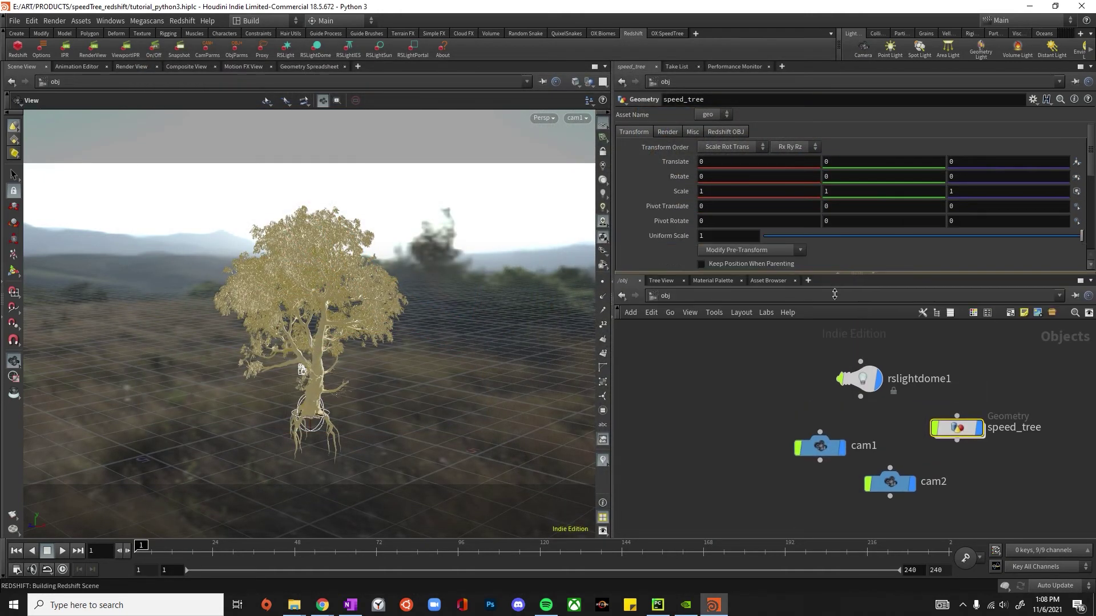
pyautogui.click(727, 131)
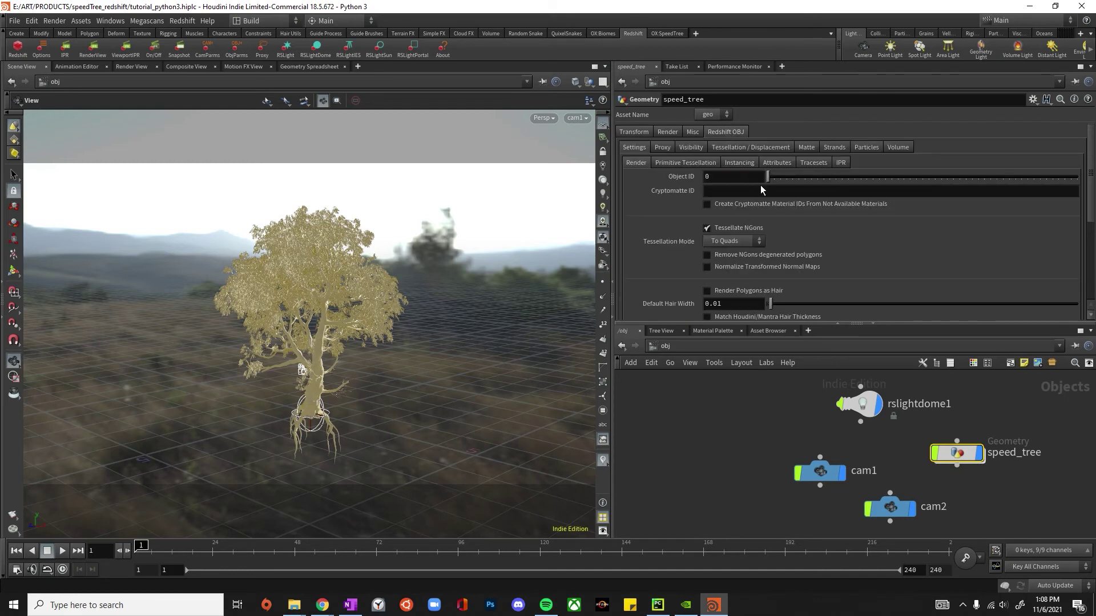
pyautogui.click(766, 144)
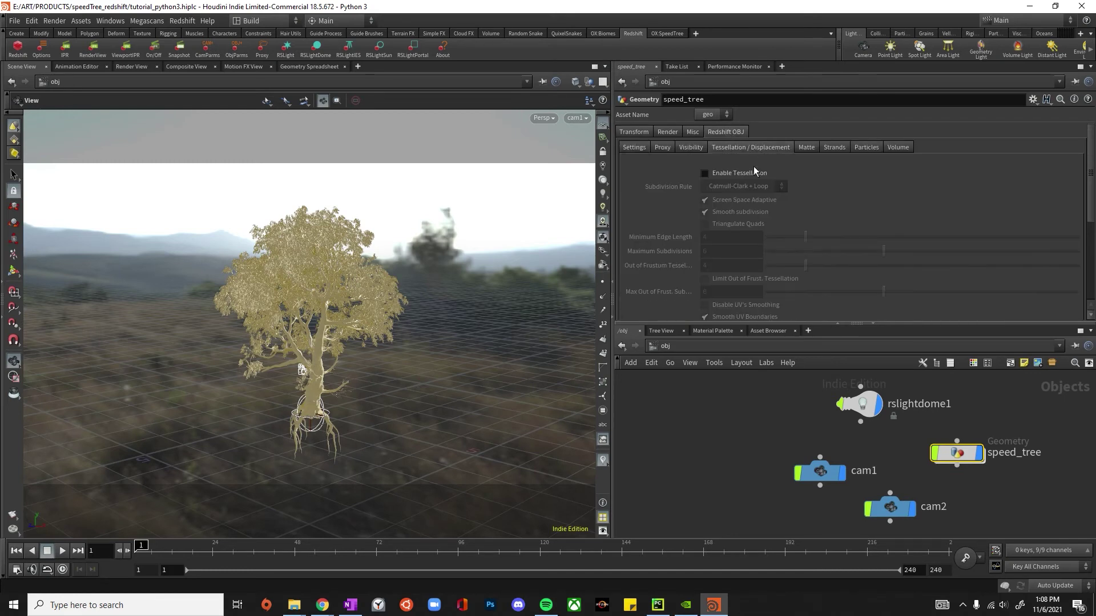
pyautogui.click(705, 173)
pyautogui.scroll(-2, 766, 200)
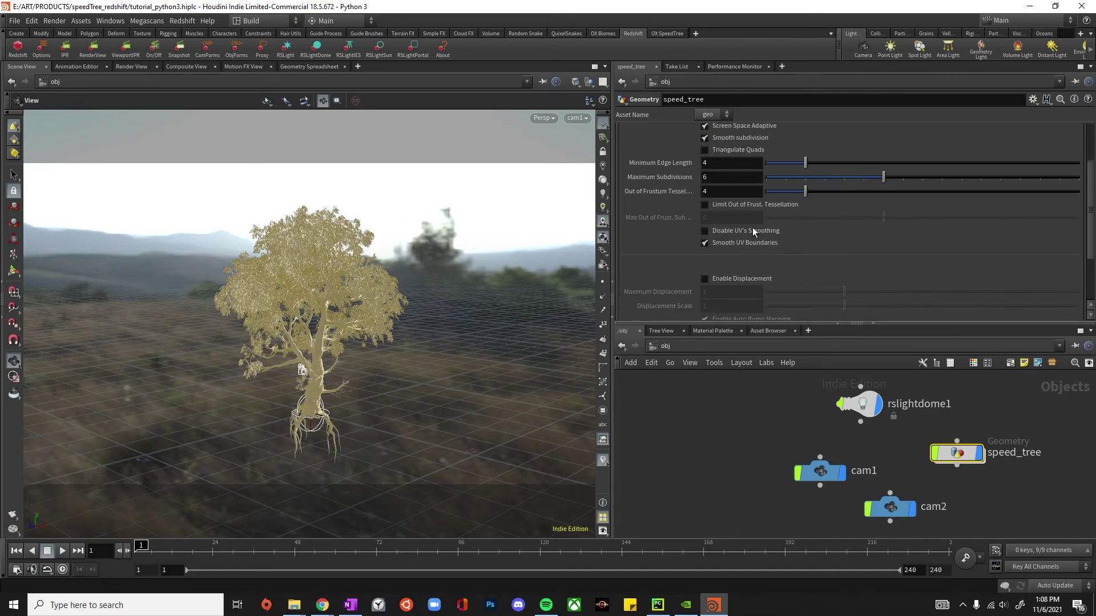
pyautogui.click(707, 279)
pyautogui.scroll(1, 769, 221)
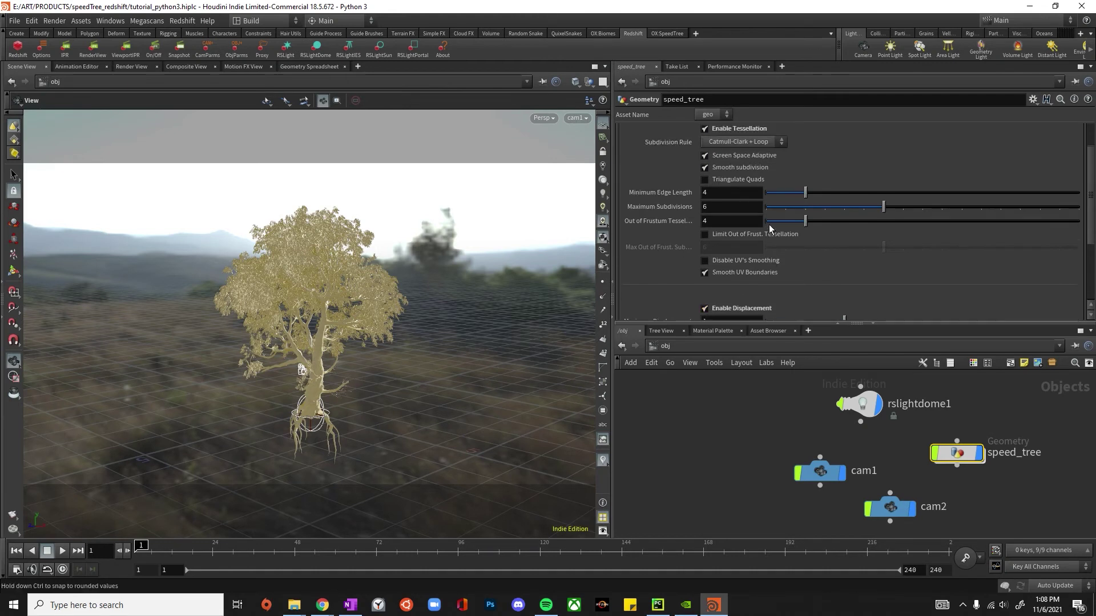
pyautogui.click(708, 169)
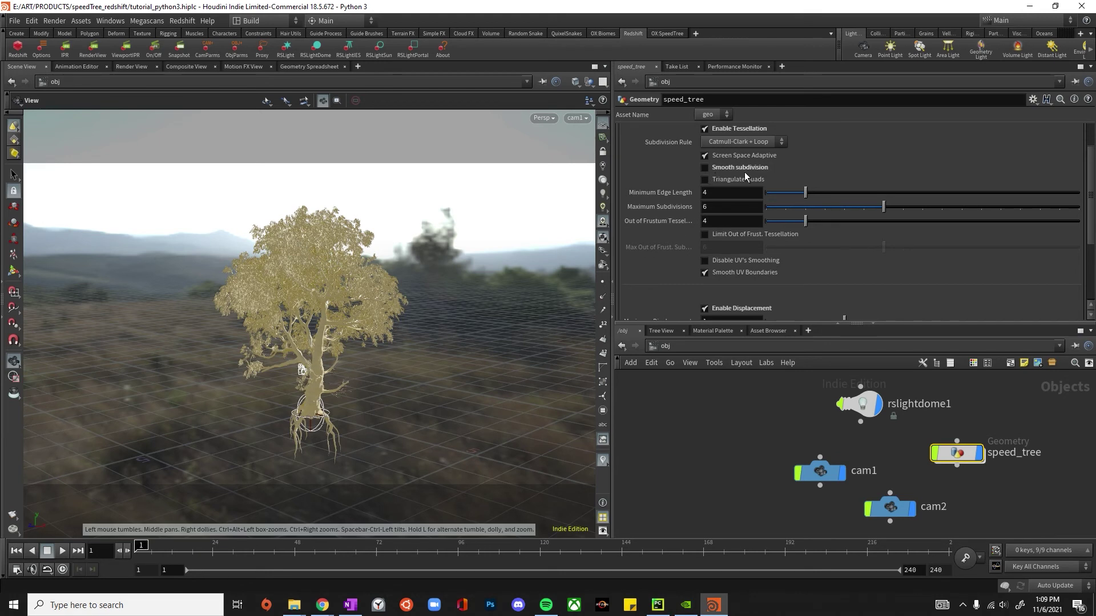
# Set speed_tree's Redshift displacement scale to 0.0025.
pyautogui.scroll(-4, 744, 177)
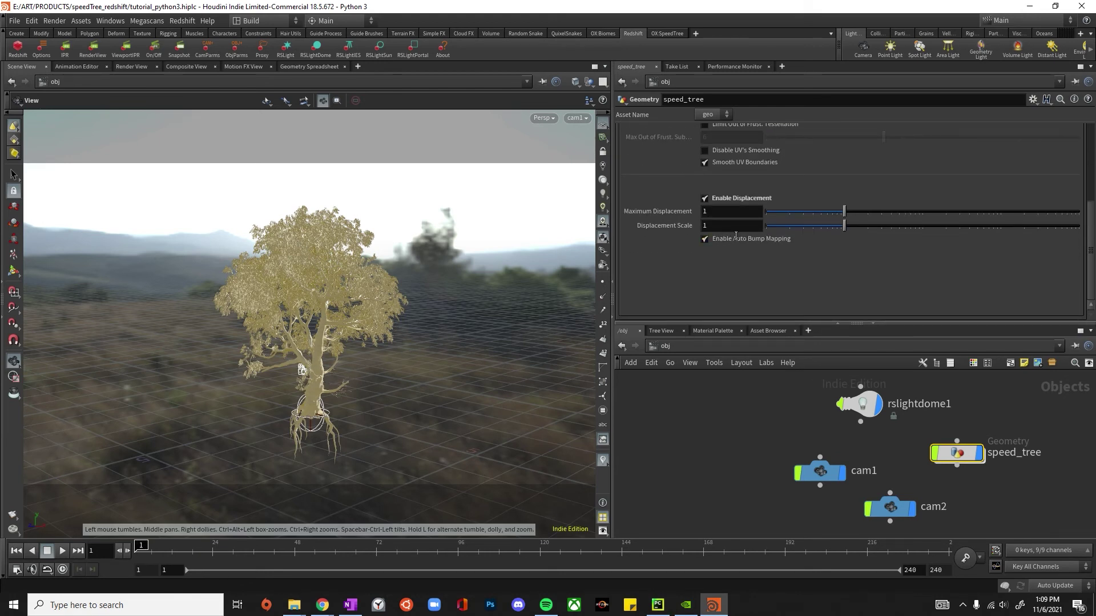
pyautogui.moveTo(733, 228); pyautogui.dragTo(665, 218)
pyautogui.write('0.')
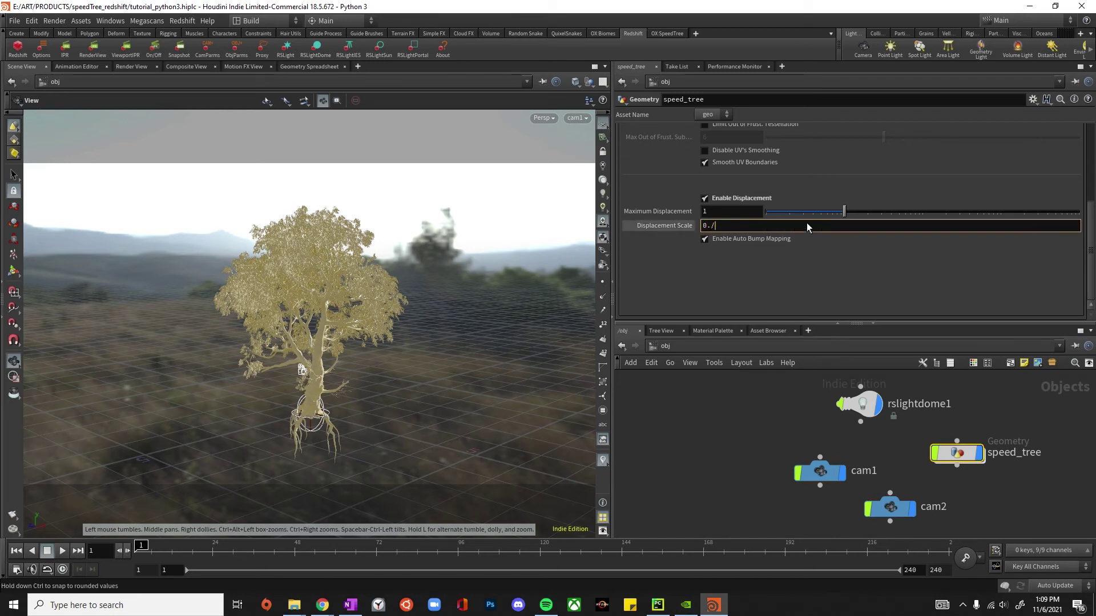
pyautogui.write('0025')
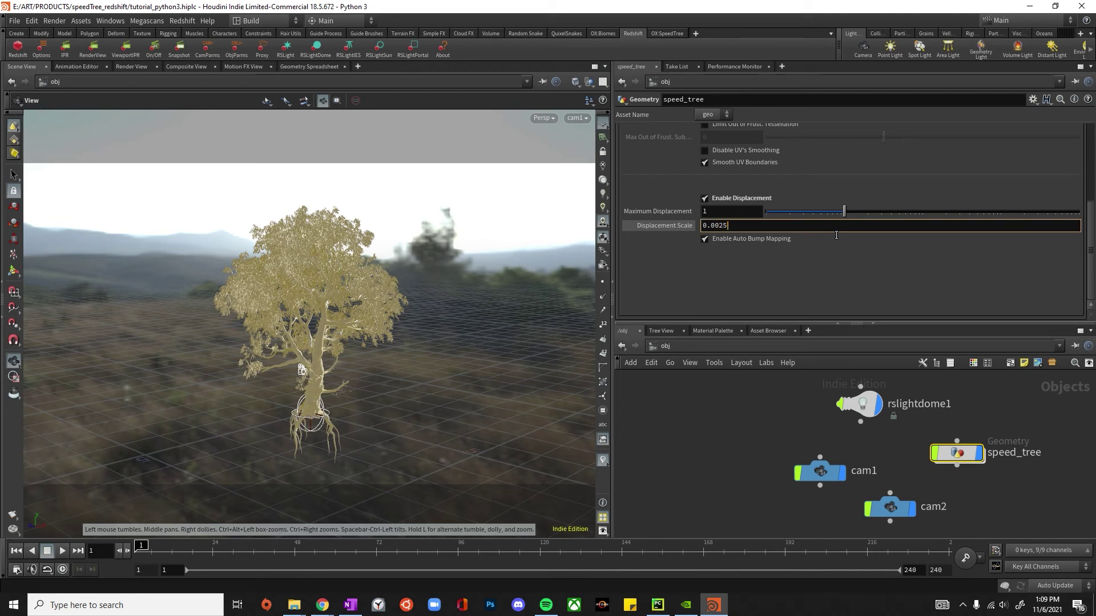
pyautogui.press('Return')
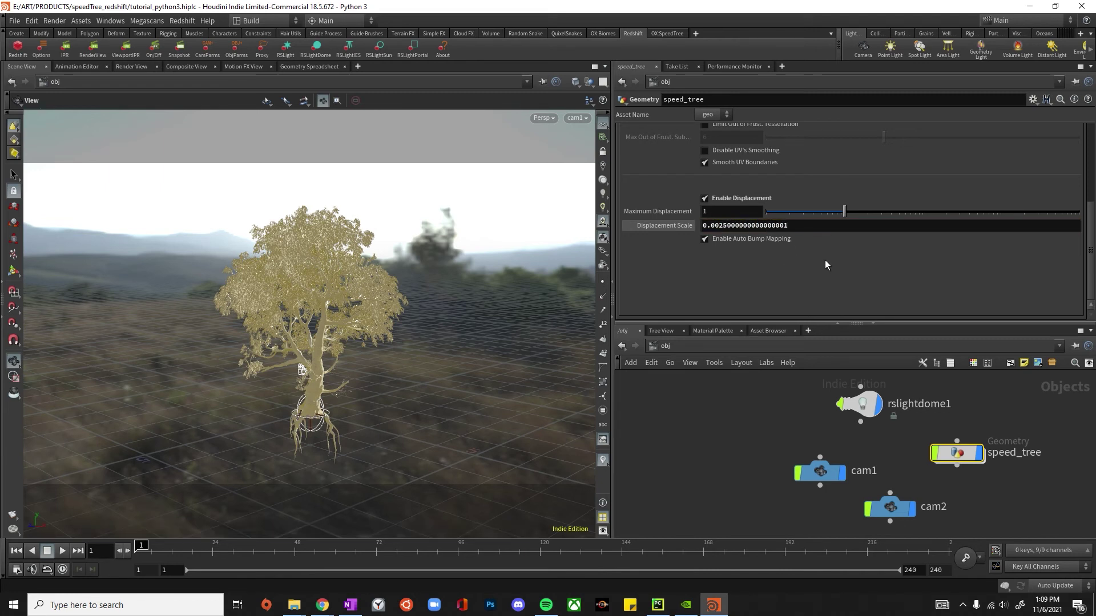
# Render the displaced trunk again, compare it with snapshot_0, and close the render view.
pyautogui.click(93, 49)
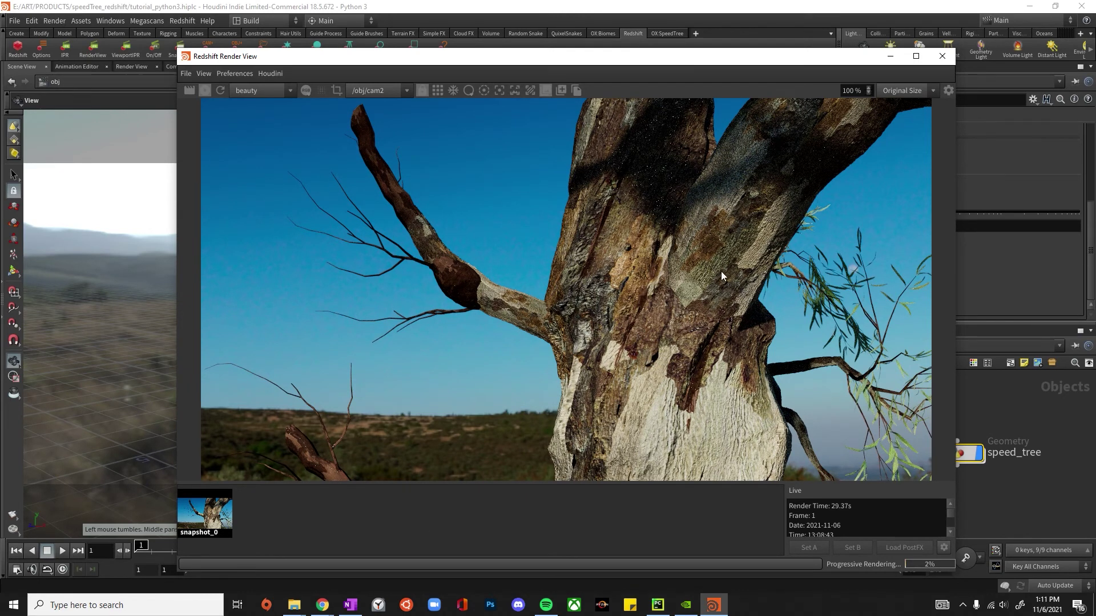
pyautogui.click(207, 520)
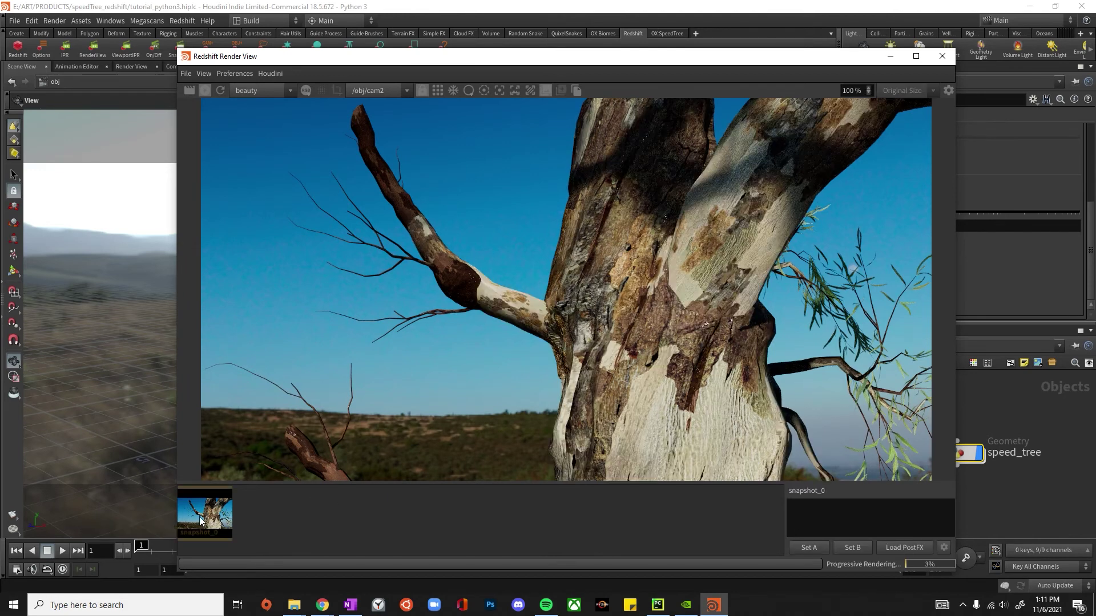
pyautogui.click(379, 549)
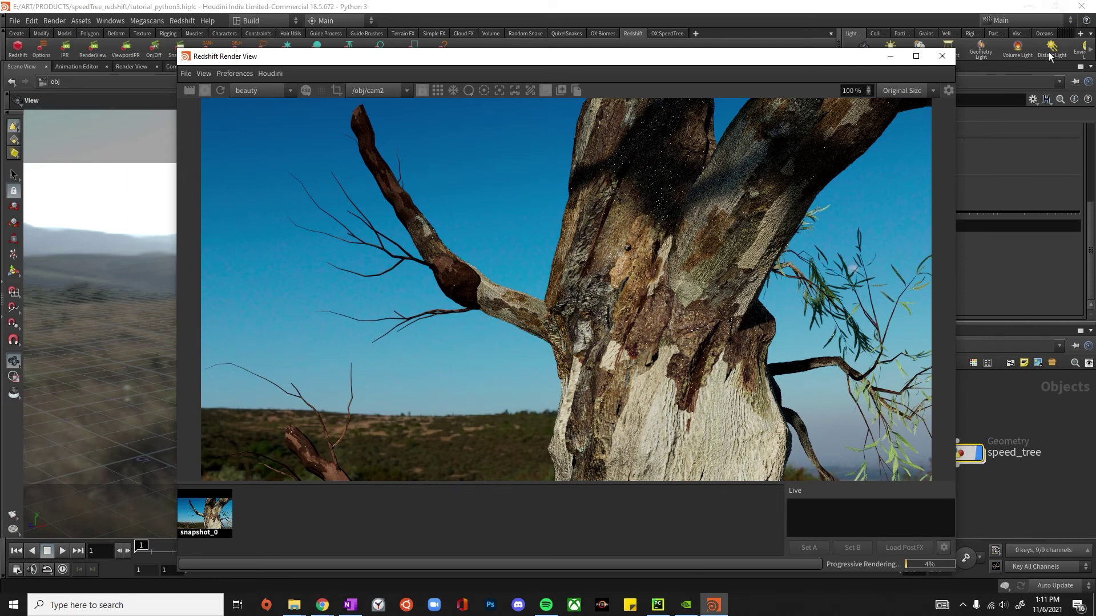
pyautogui.click(943, 55)
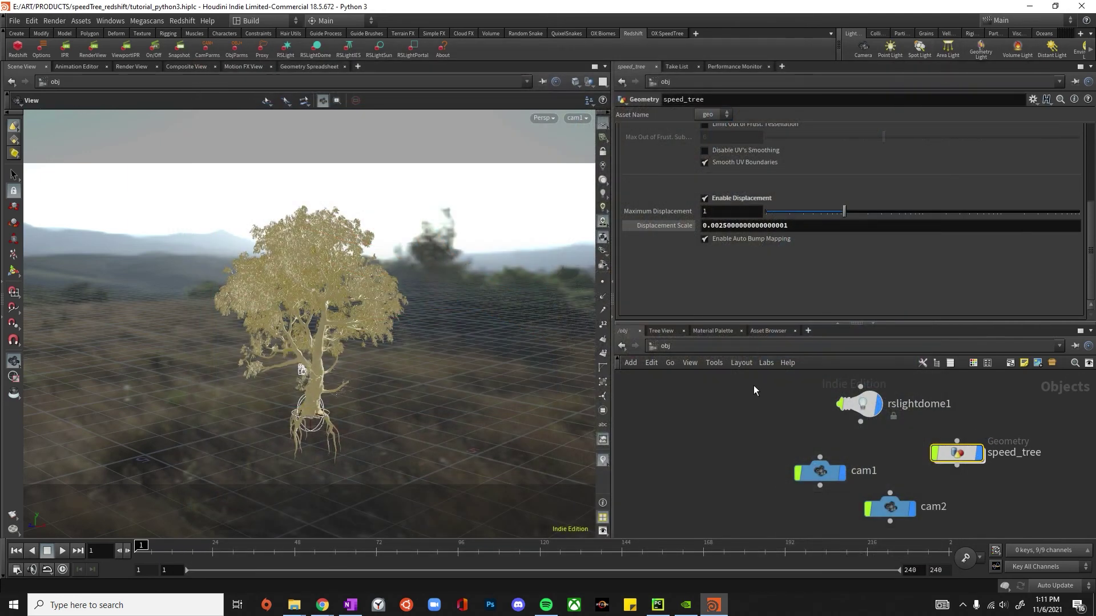
# Find Houdini 18.5.696 through the Windows search and launch it.
pyautogui.press('super')
pyautogui.write('j')
pyautogui.press('BackSpace')
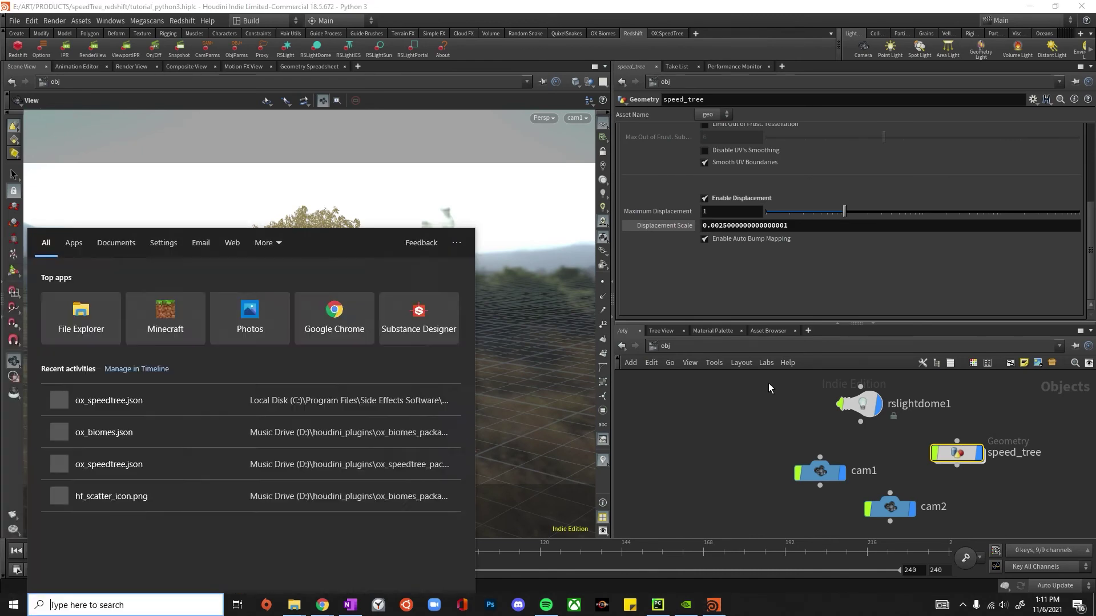
pyautogui.write('houdi')
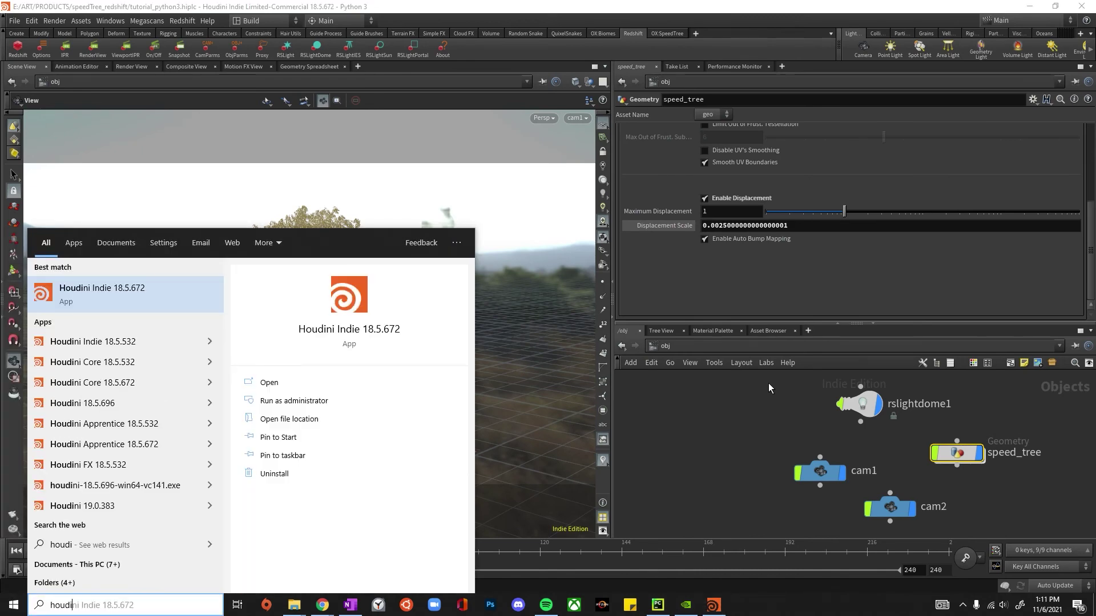
pyautogui.press('Down')
pyautogui.press('Down')
pyautogui.press('Down')
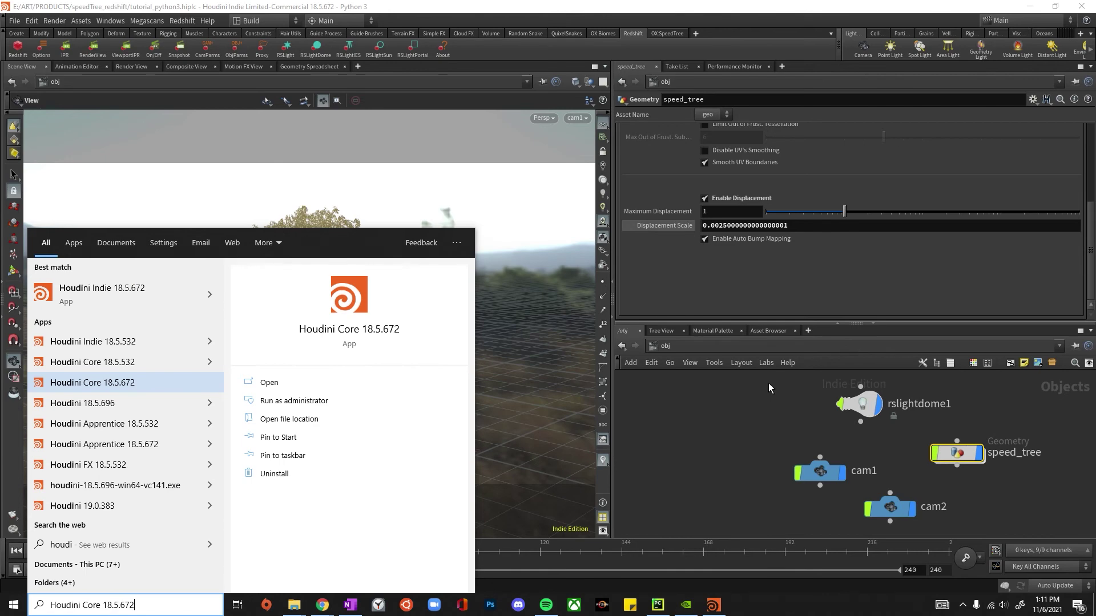
pyautogui.press('Down')
pyautogui.press('Return')
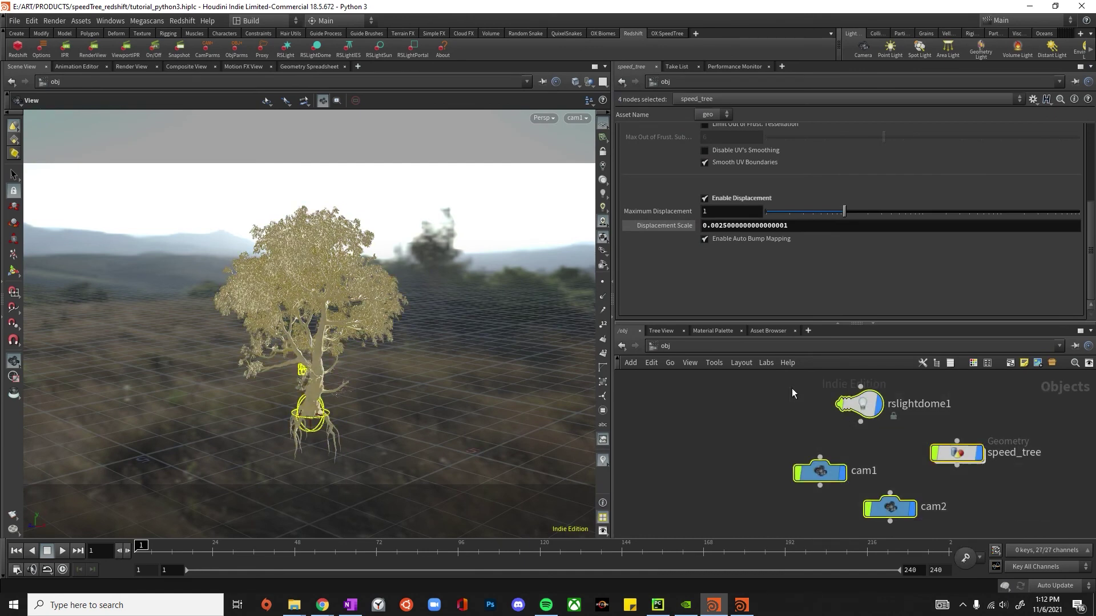
# Copy the light dome, both cameras and speed_tree, and change the new Houdini 18.5.696 session's desktop layout to Technical.
pyautogui.hotkey('ctrl', 'c')
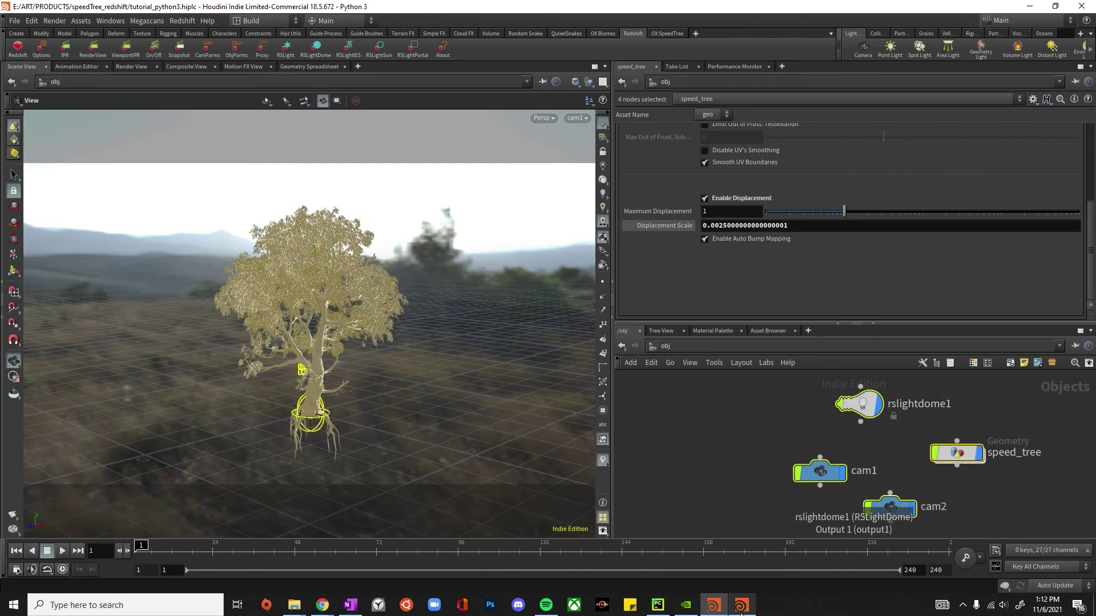
pyautogui.click(741, 606)
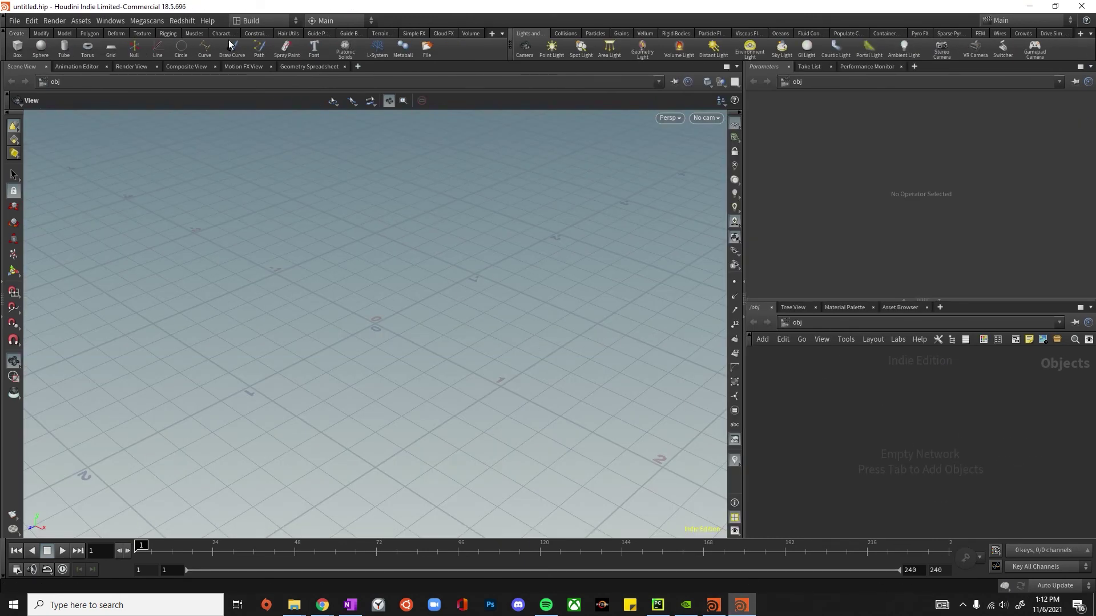
pyautogui.click(257, 23)
pyautogui.click(271, 160)
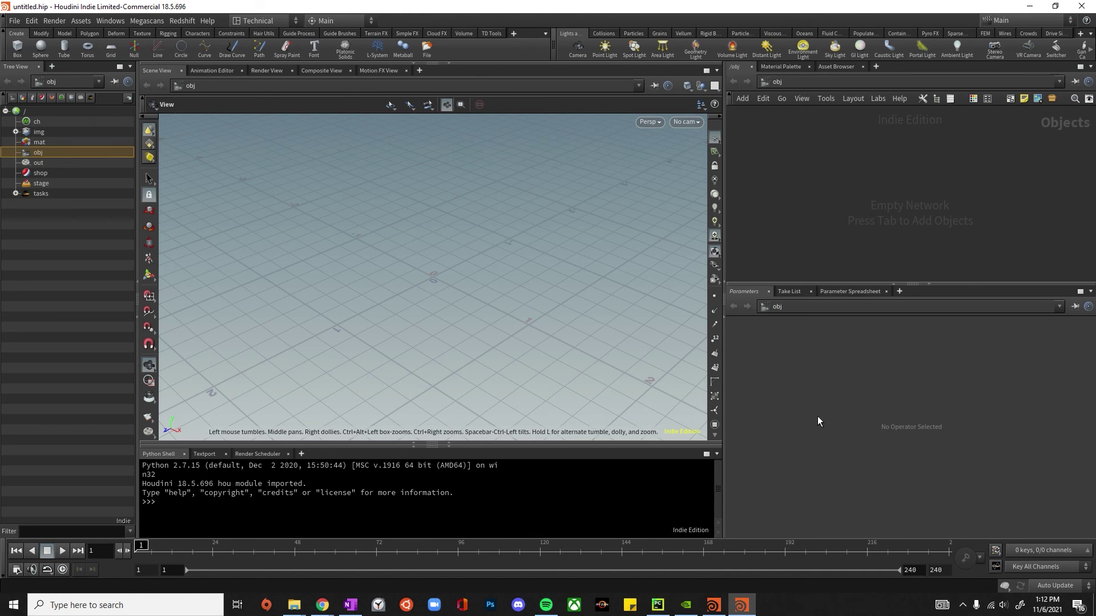
# Reselect the light dome, both cameras and speed_tree in the Python 3 session and paste them into the Houdini 18.5.696 object network.
pyautogui.rightClick(820, 392)
pyautogui.click(793, 392)
pyautogui.click(714, 605)
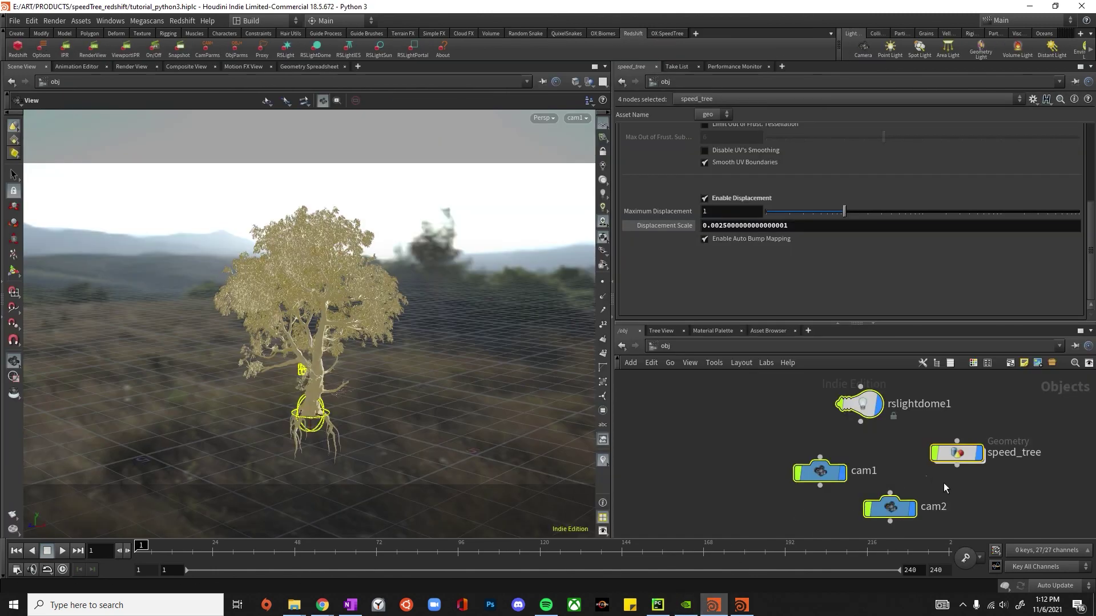
pyautogui.moveTo(999, 511); pyautogui.dragTo(806, 402)
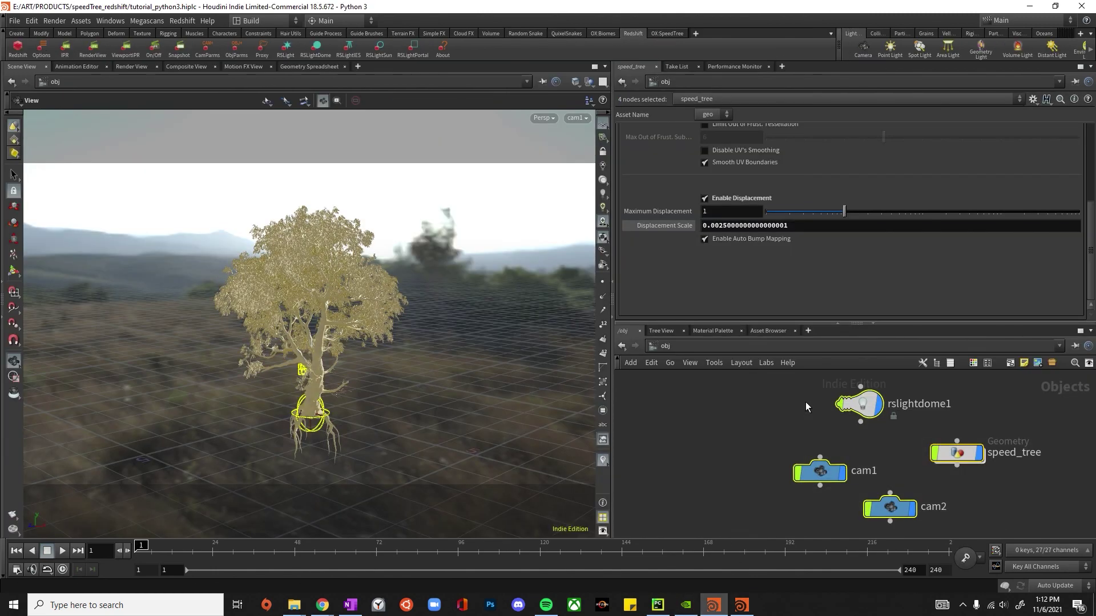
pyautogui.click(742, 606)
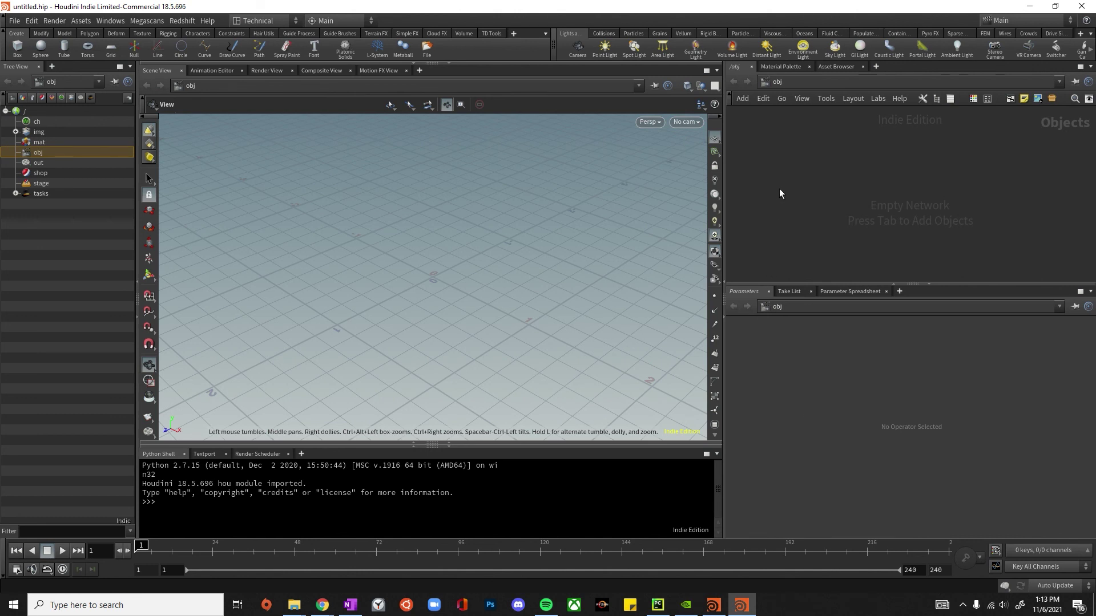
pyautogui.hotkey('ctrl', 'v')
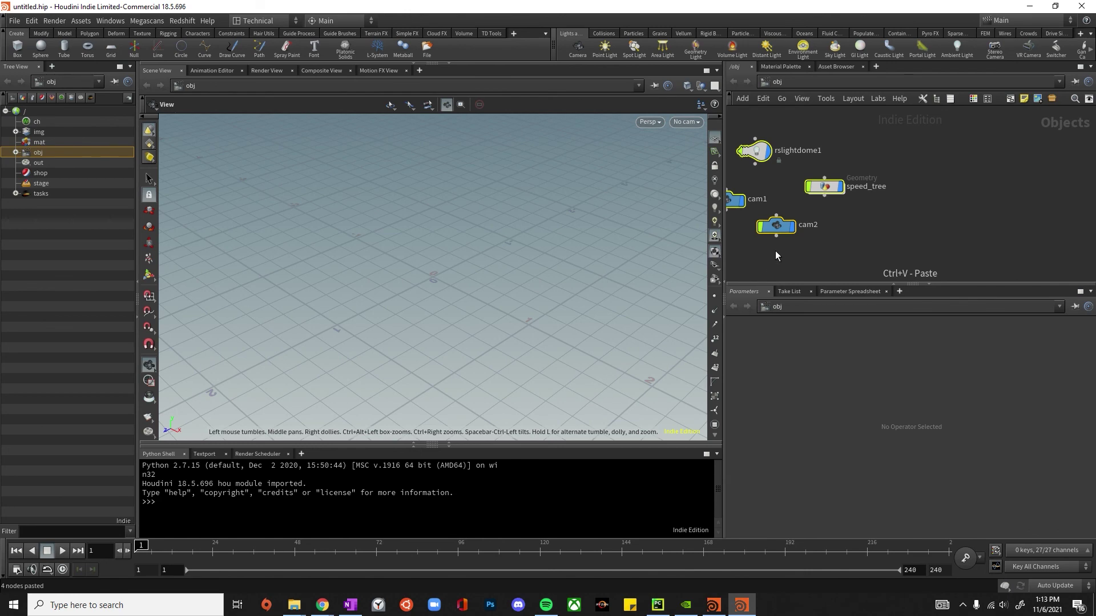
# Select the pasted cam2 node and set the scene view to look through a pasted camera.
pyautogui.click(776, 226)
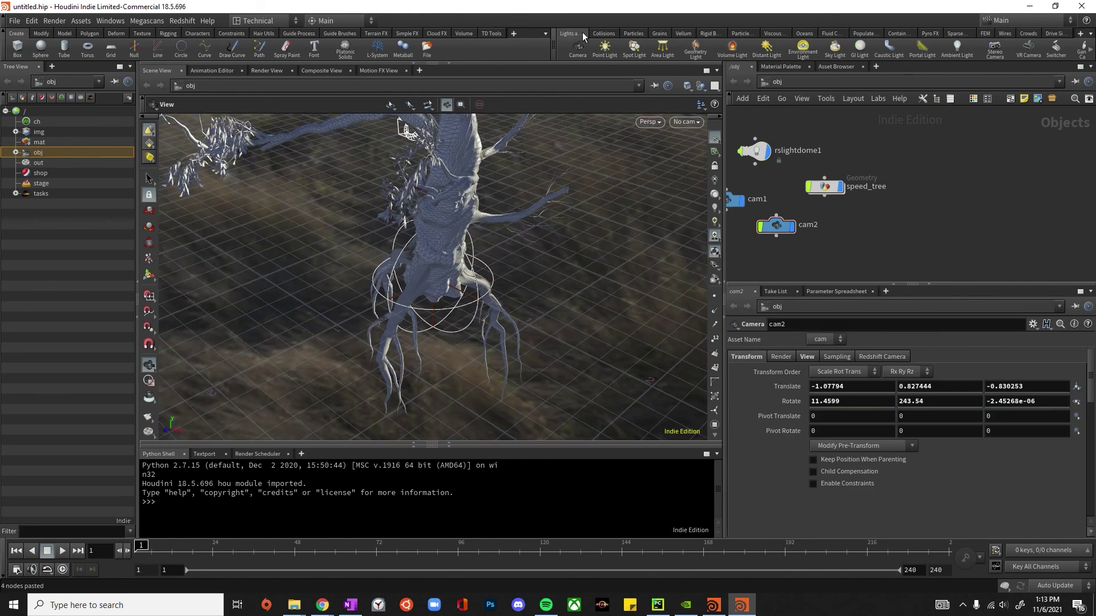
pyautogui.click(686, 122)
pyautogui.click(694, 176)
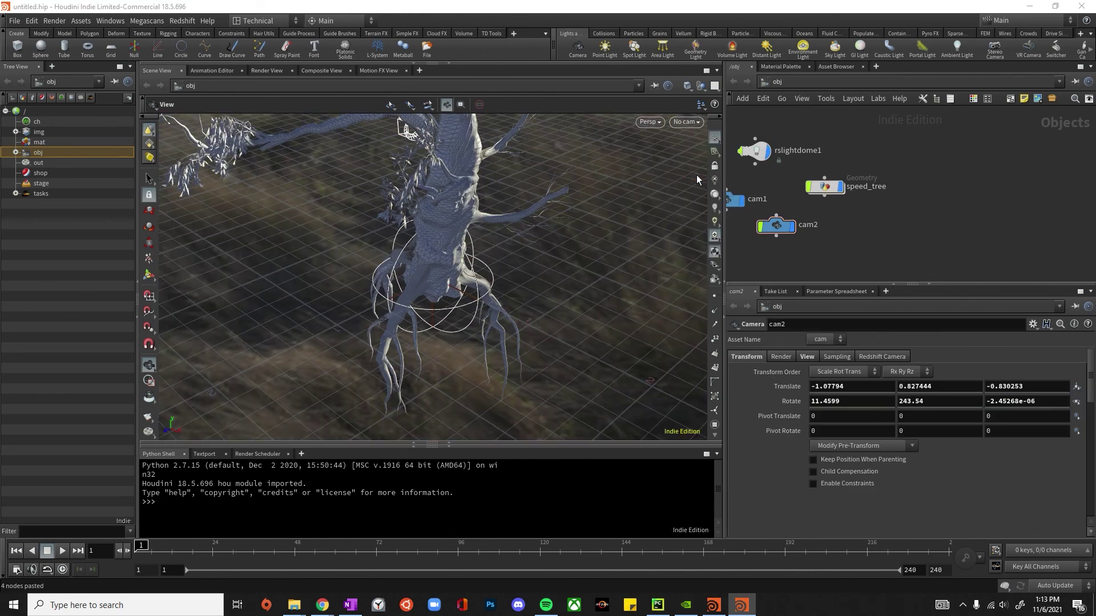